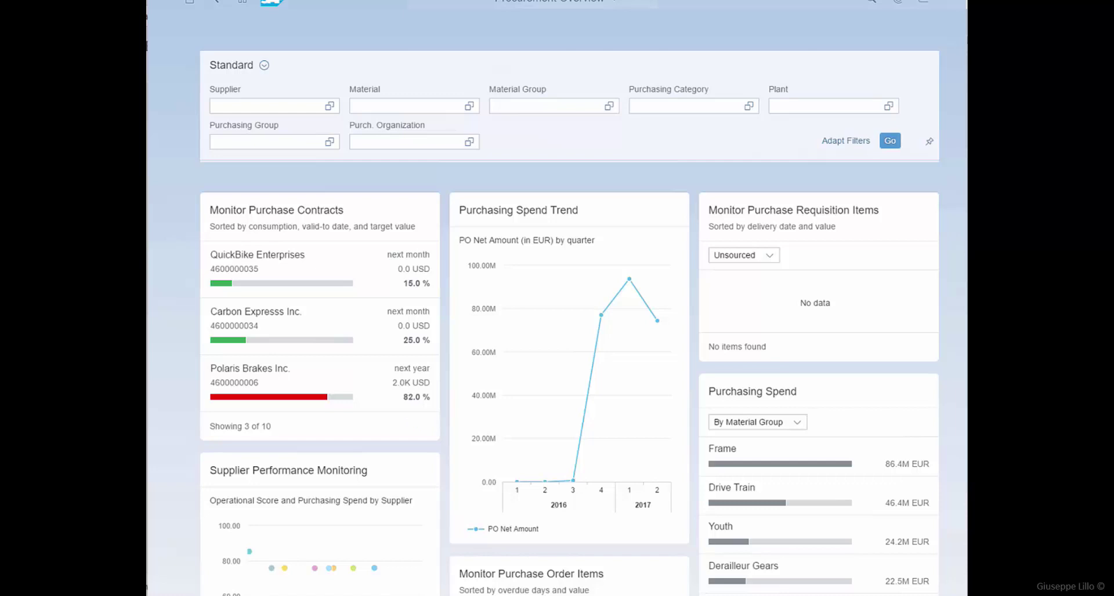
- Filter the procurement overview by supplier Polaris Brakes Inc. and review that supplier's spend, performance and order cards
left_click(215, 105)
left_click(214, 105)
left_click(346, 147)
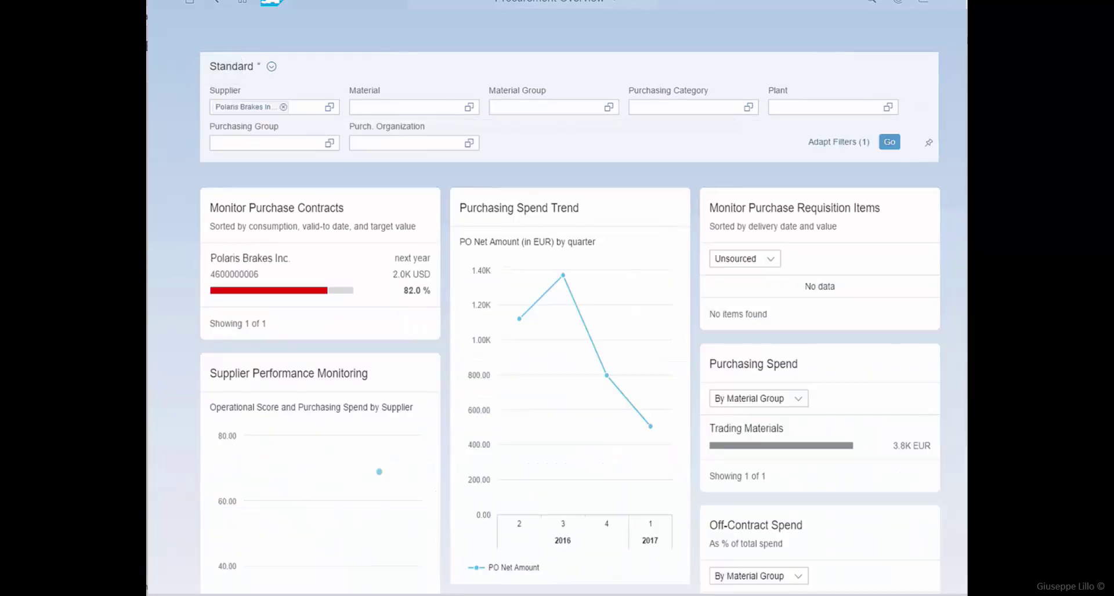
scroll(557, 348, "down", 3)
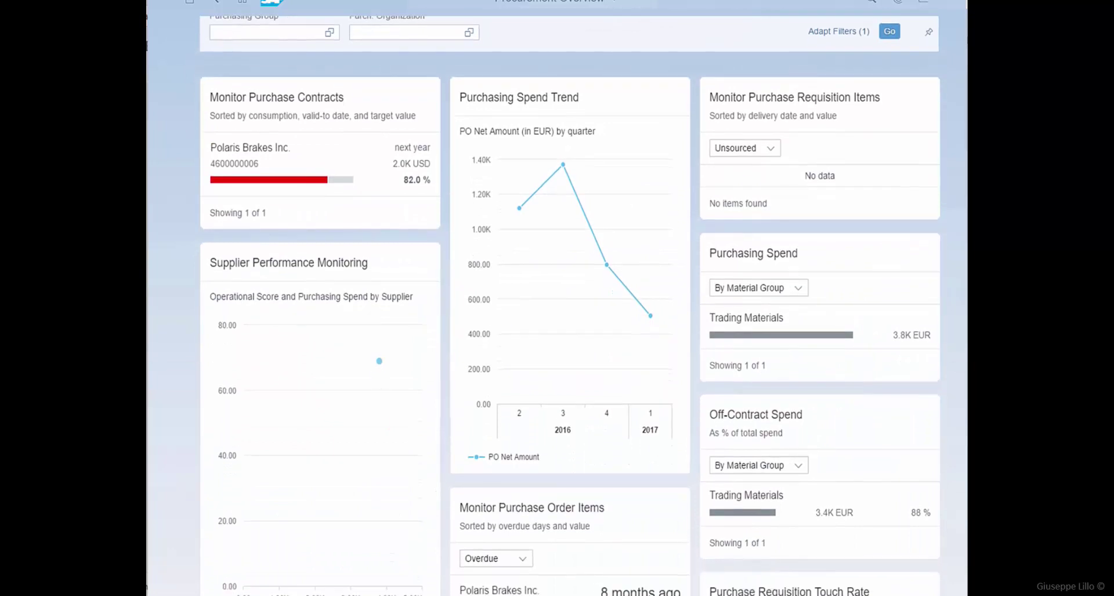
scroll(582, 306, "down", 3)
scroll(582, 306, "down", 1)
scroll(584, 306, "down", 3)
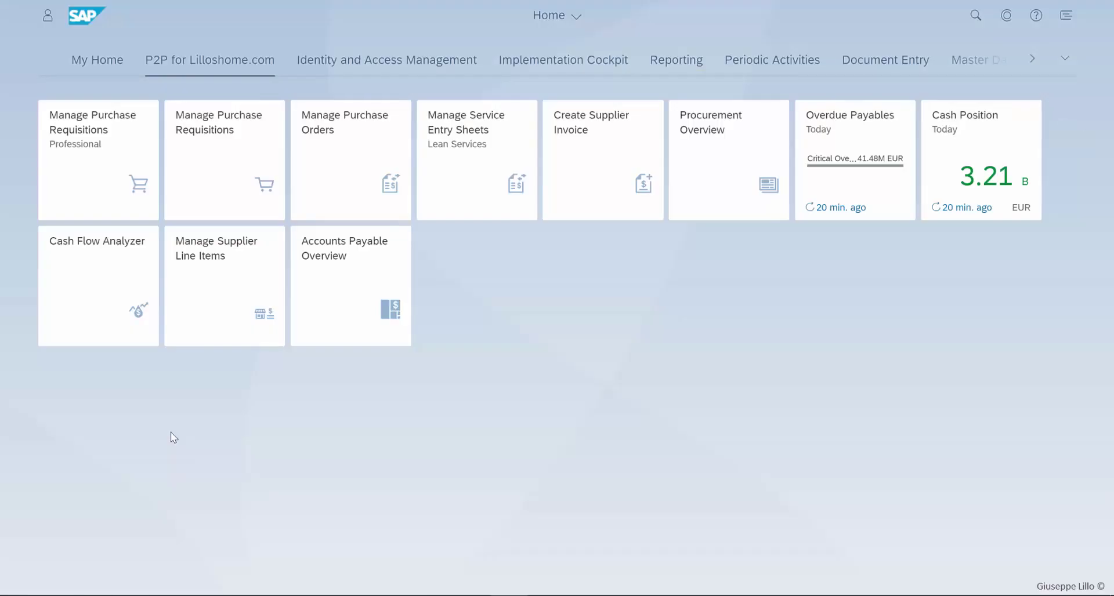
- Create a new purchase requisition in Manage Purchase Requisitions - Professional and add a service item to it
left_click(112, 188)
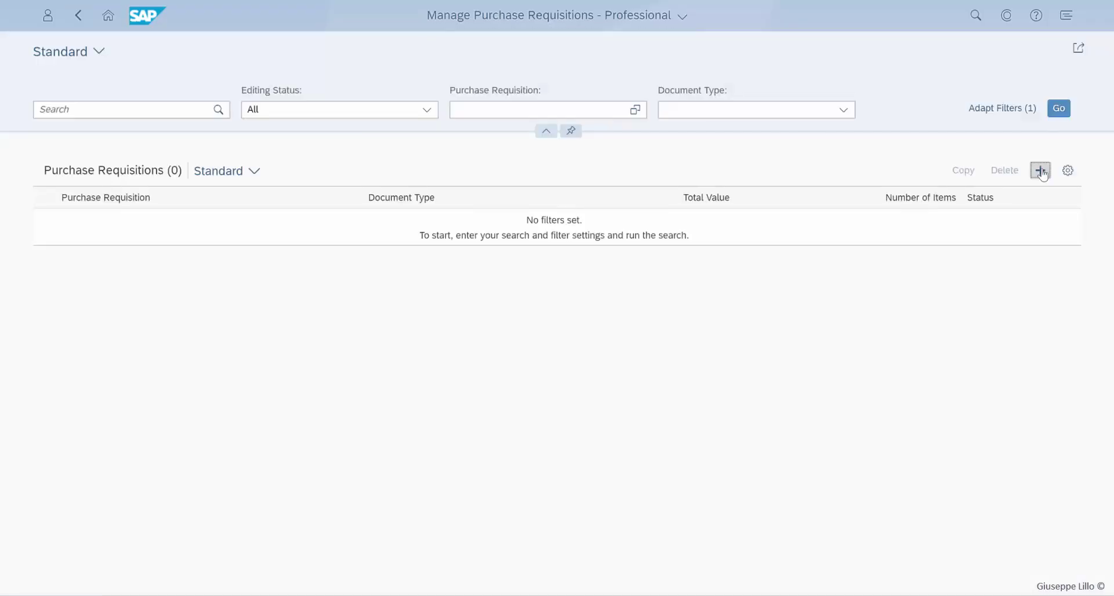
left_click(1041, 171)
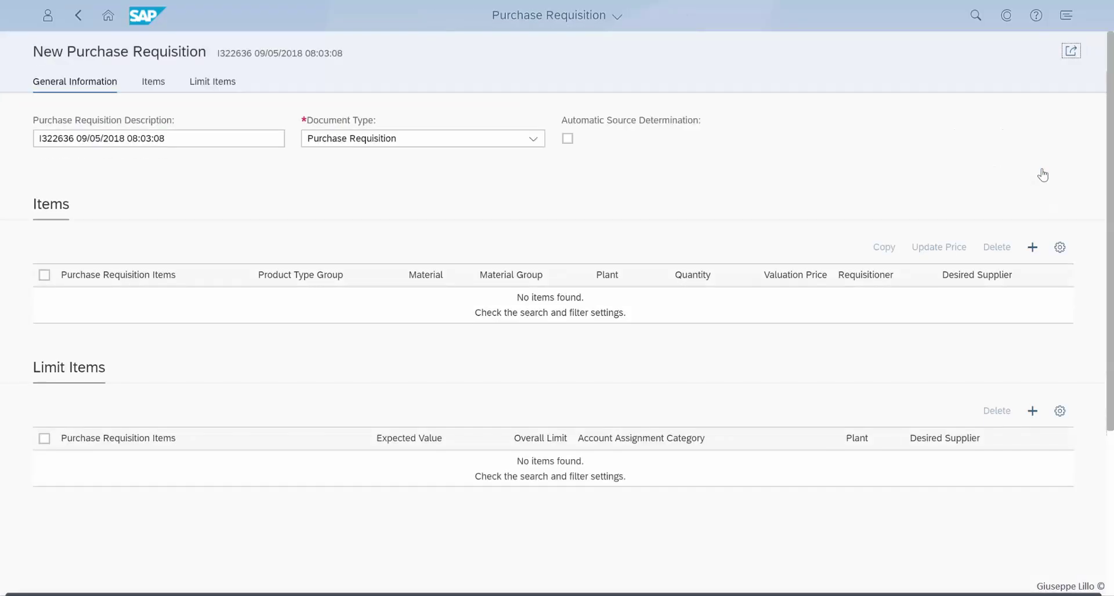
left_click(1038, 247)
left_click(1009, 295)
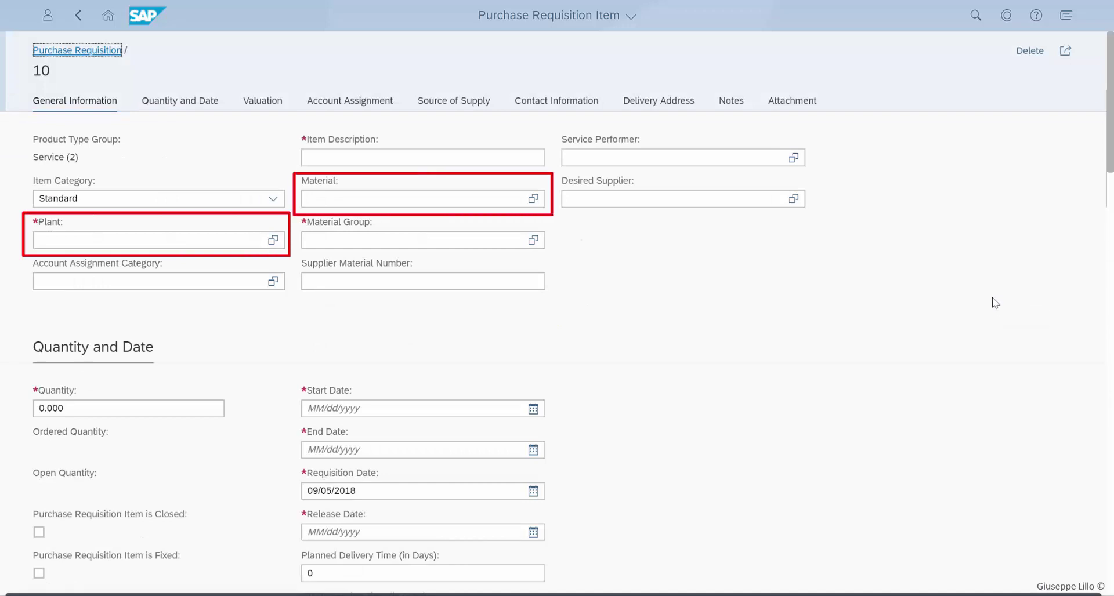
- Set the item's plant to 1710 and its account assignment category to K
left_click(194, 240)
type("1710")
left_click(164, 306)
left_click(126, 281)
type("K")
left_click(142, 333)
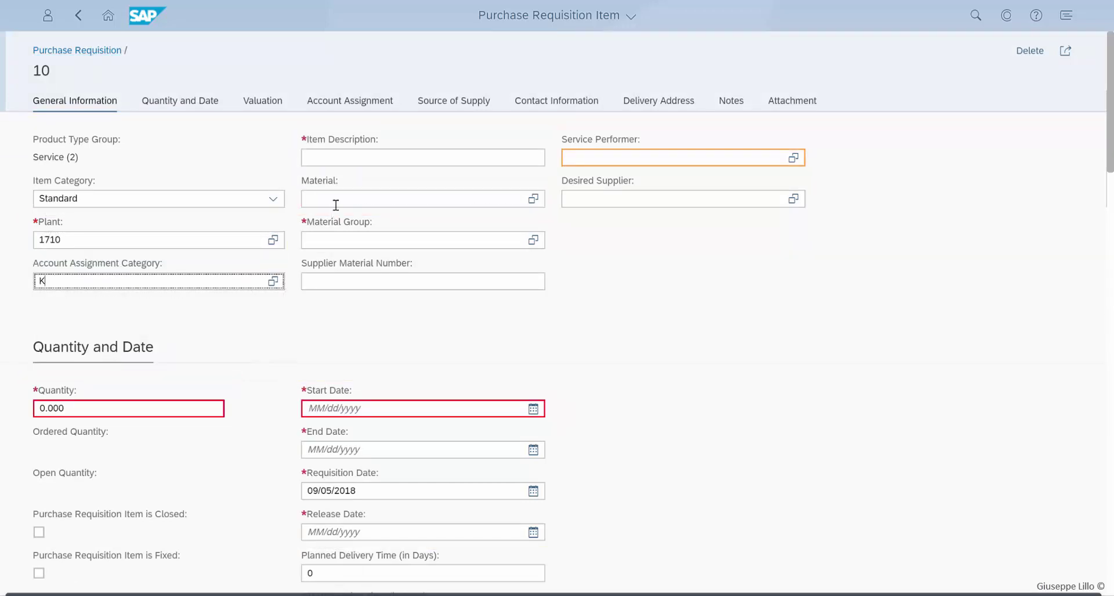
- Set the item's material to SM0001 and its item description to Shipping
left_click(336, 199)
type("SM0001")
left_click(318, 244)
left_click(337, 157)
type("Shipping")
key("Tab")
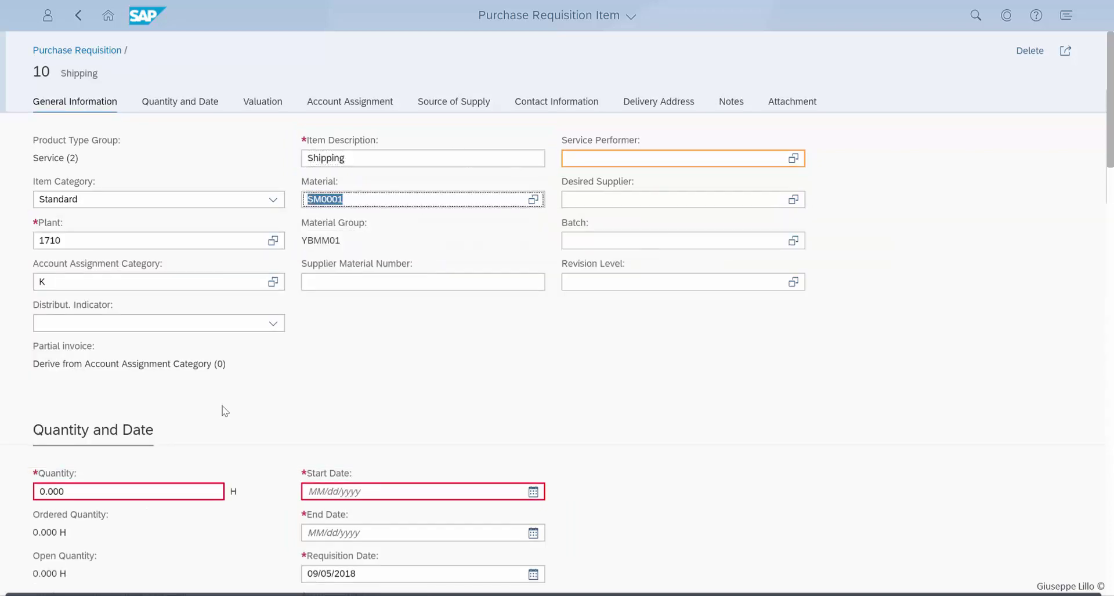
- Set the item's quantity to 1,000 hours and choose its start and end dates
left_click(40, 492)
type("1,000")
key("Tab")
left_click(533, 492)
left_click(427, 450)
left_click(533, 533)
left_click(367, 450)
- Assign cost center 17101501 in the item's account assignment and return to the item
scroll(646, 464, "down", 5)
scroll(646, 464, "down", 6)
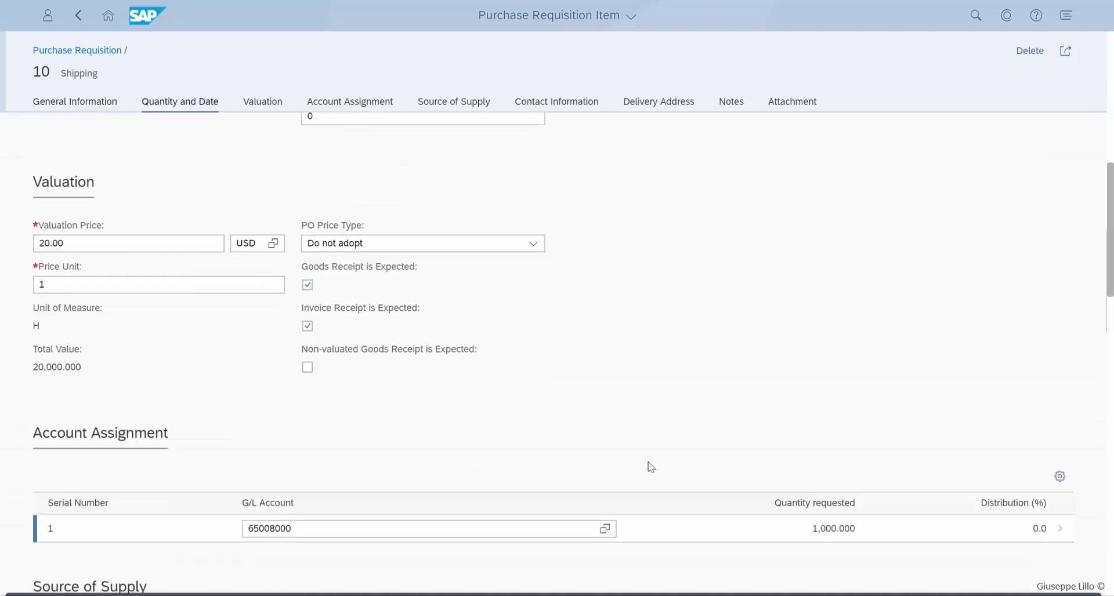
left_click(743, 490)
left_click(81, 186)
type("17101501")
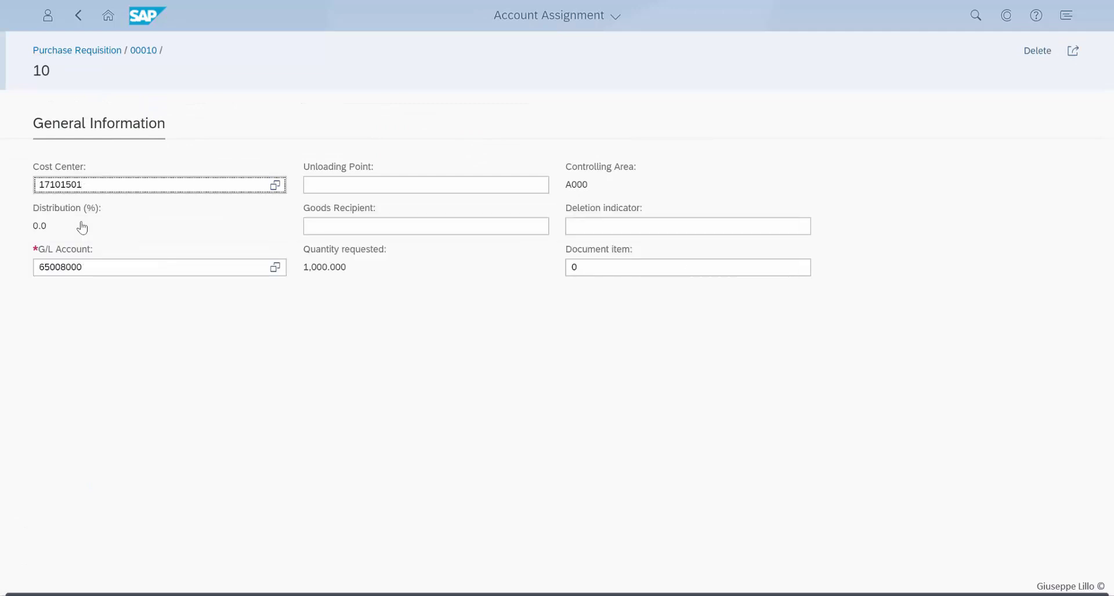
left_click(78, 15)
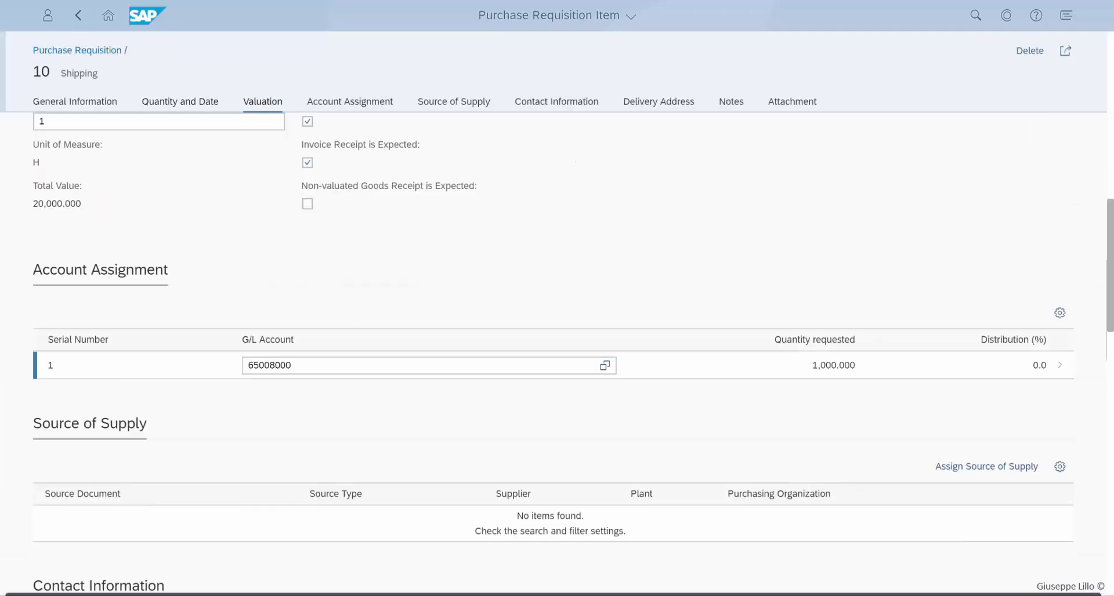
- Reopen the Shipping item from the requisition, set its purchasing group to 003, and save the purchase requisition
left_click(78, 15)
left_click(1060, 310)
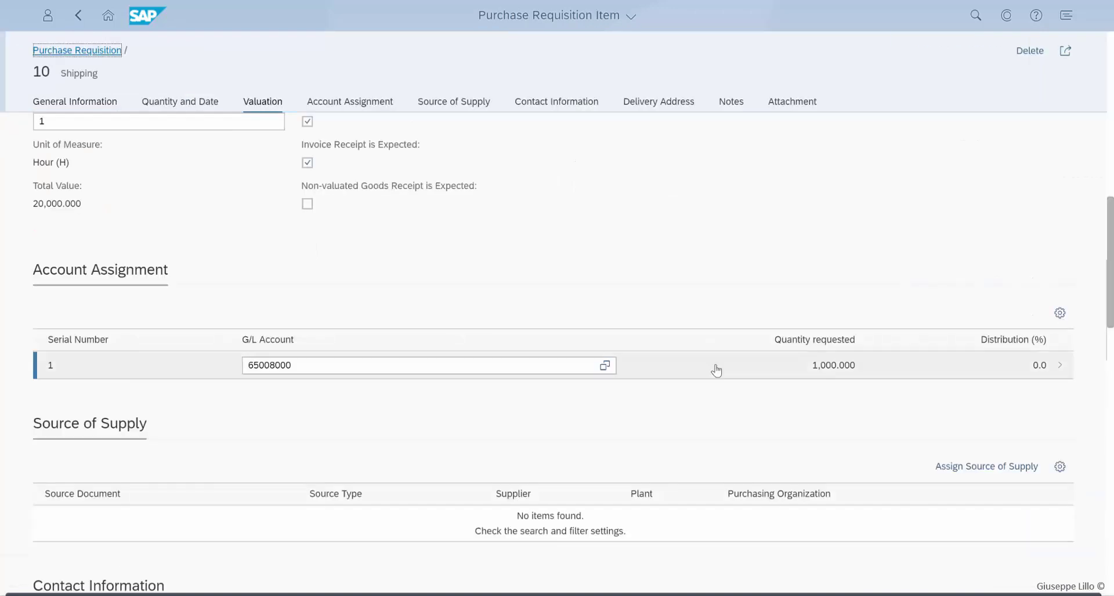
scroll(703, 368, "down", 4)
left_click(603, 433)
type("003")
left_click(589, 422)
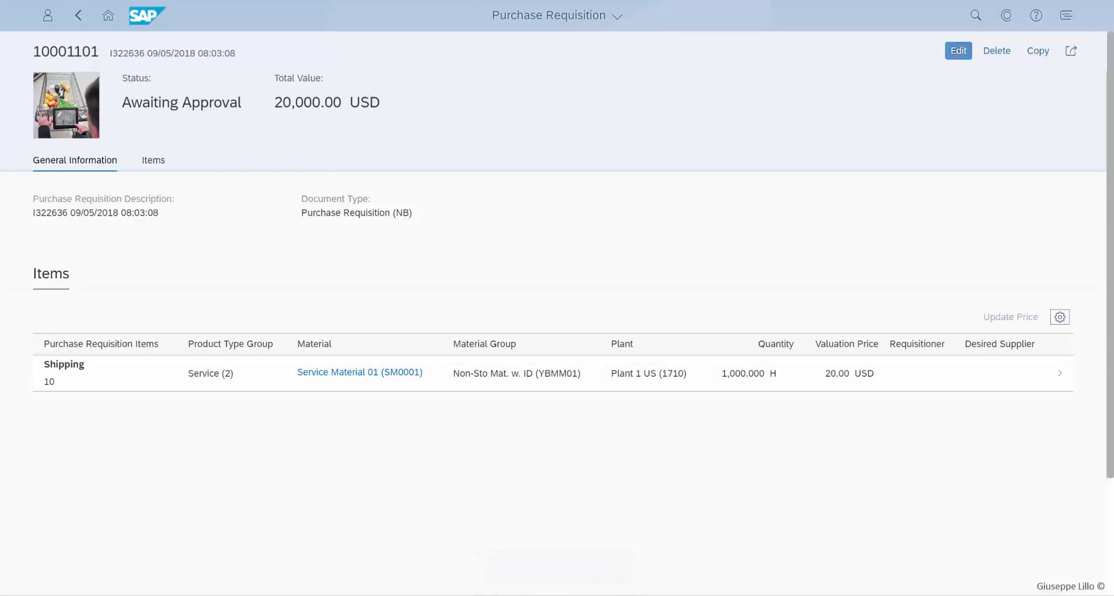
- Copy the new purchase requisition's number and search for it in the Manage Purchase Requisitions app
left_click_drag(100, 52, 33, 59)
key("ctrl+c")
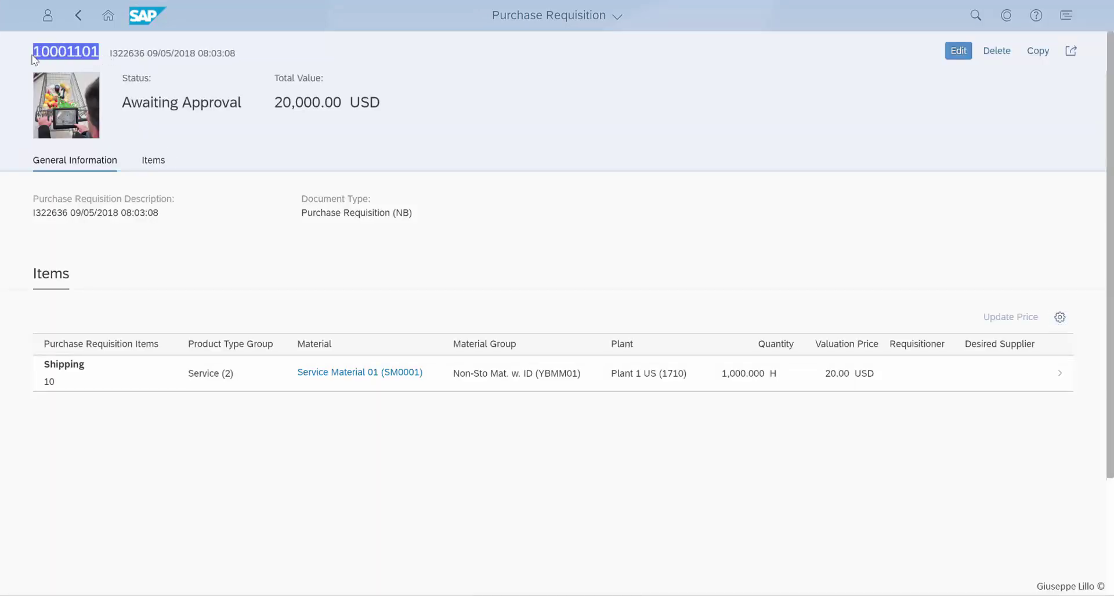
left_click(110, 16)
left_click(214, 159)
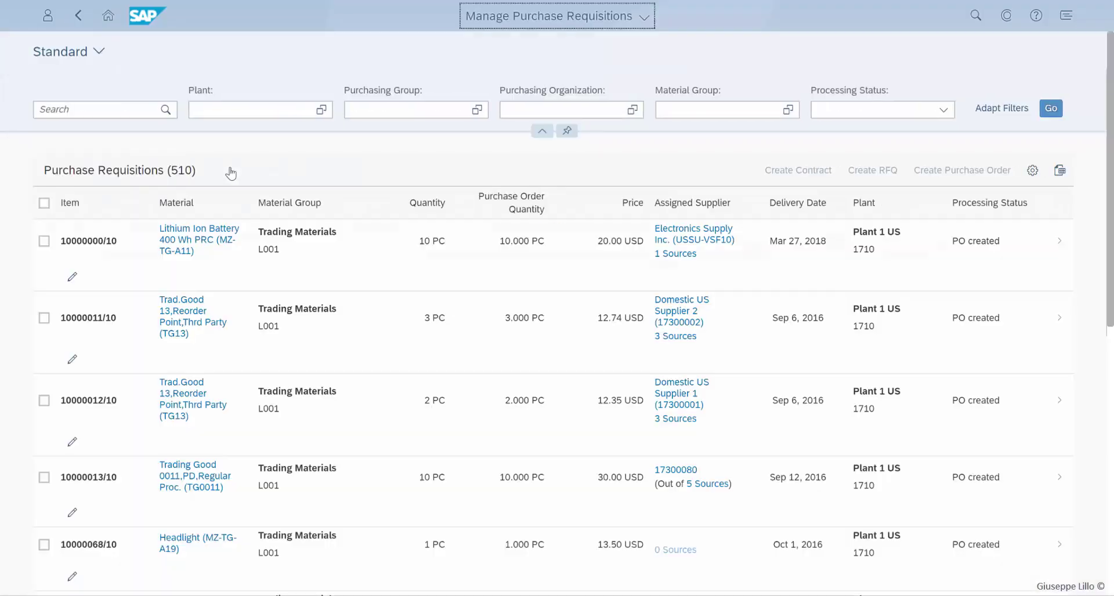
left_click(93, 109)
key("ctrl+v")
key("Return")
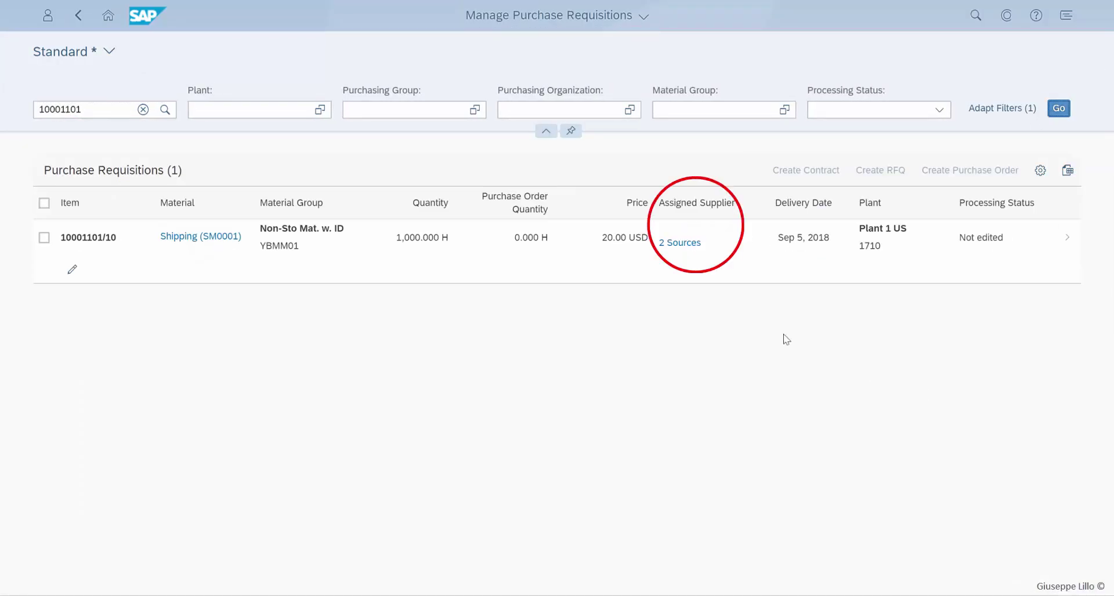
- Assign Domestic US Supplier 1 as the requisition item's source of supply and start a purchase order from it
left_click(681, 243)
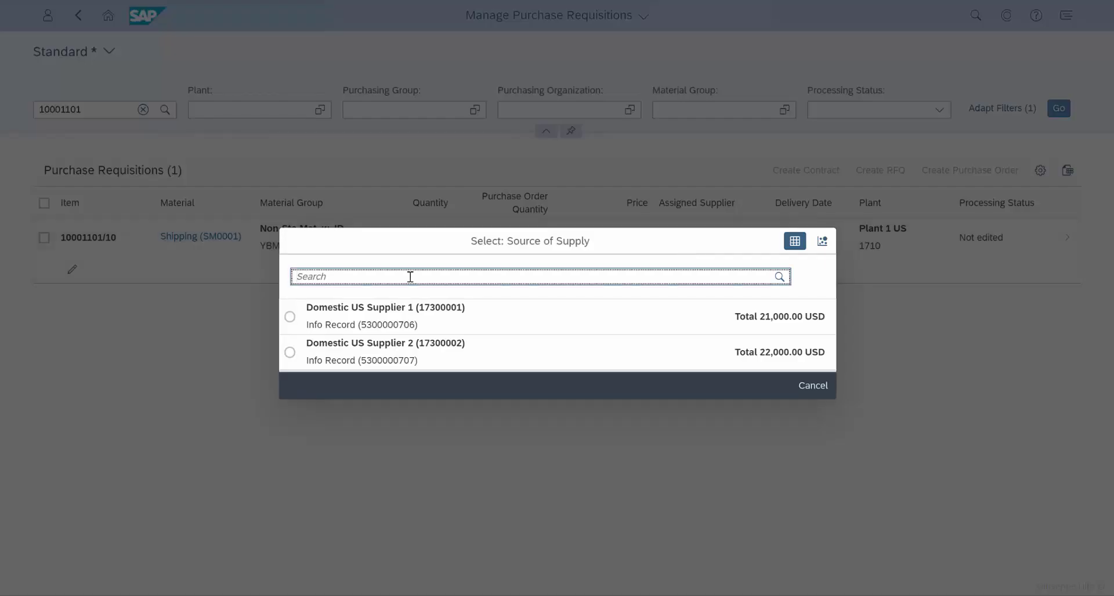
left_click(289, 316)
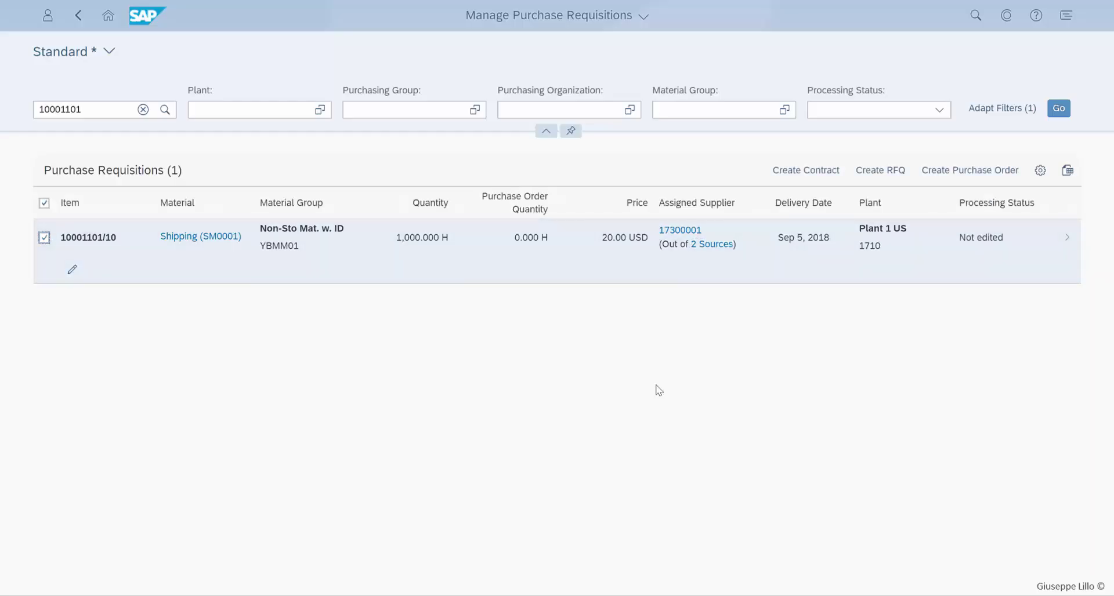
left_click(970, 170)
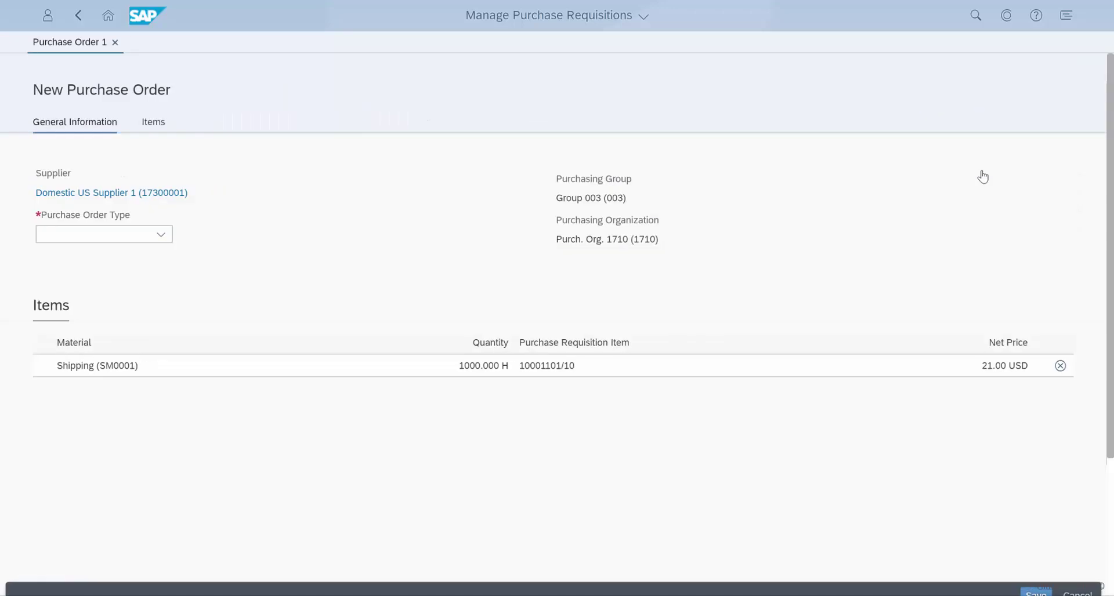
- Set the purchase order type to Standard PO, save the order, and copy its number from the message
left_click(161, 234)
left_click(141, 255)
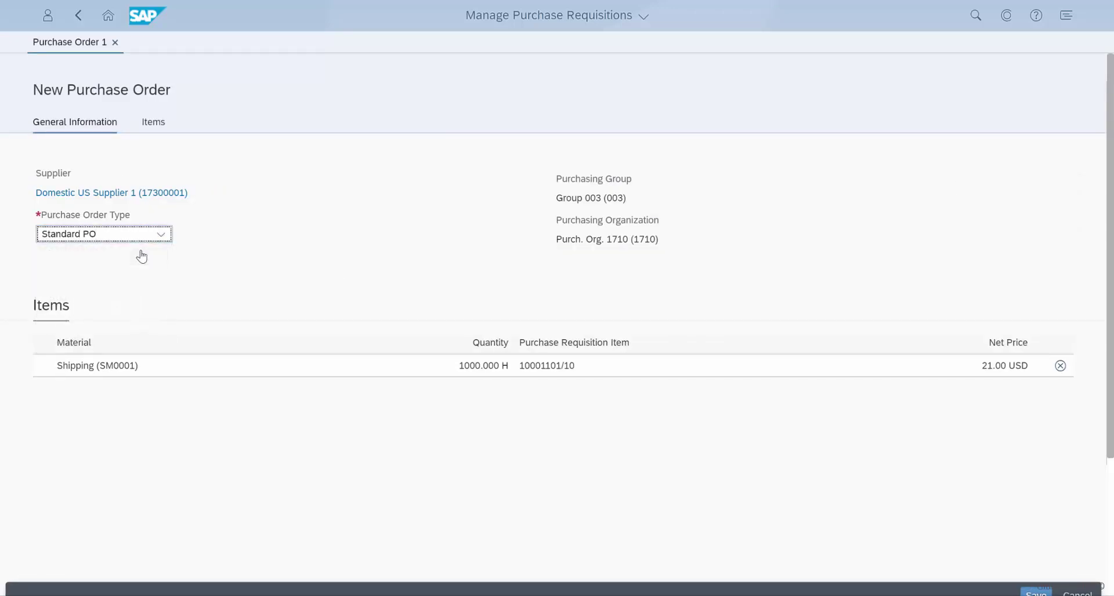
left_click(1036, 592)
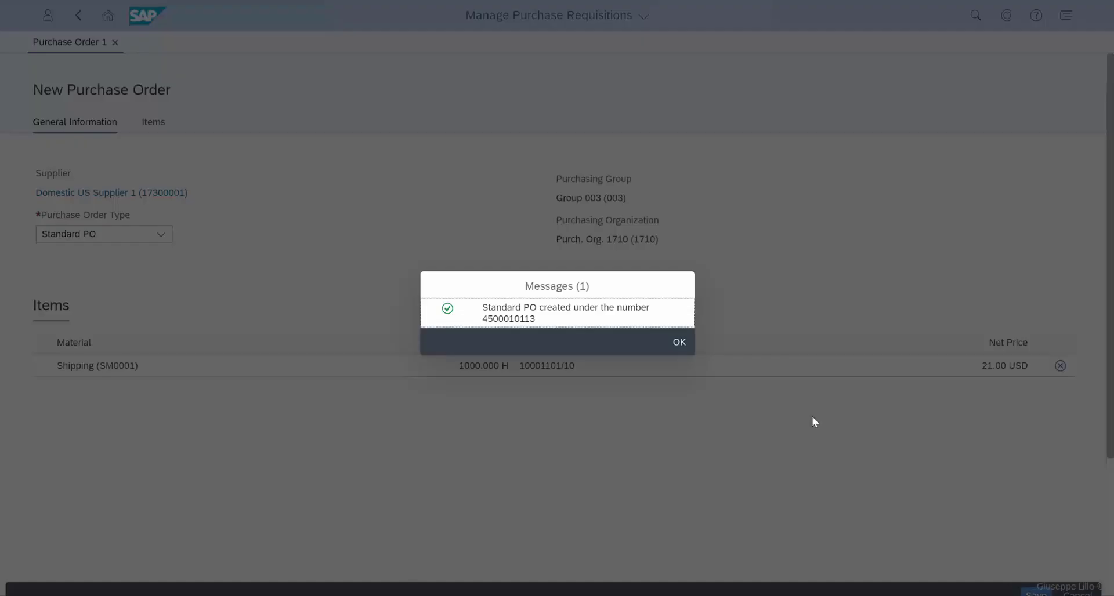
left_click_drag(536, 321, 484, 321)
left_click(679, 342)
- Look up the newly created purchase order in the Manage Purchase Orders app and open it
left_click(110, 18)
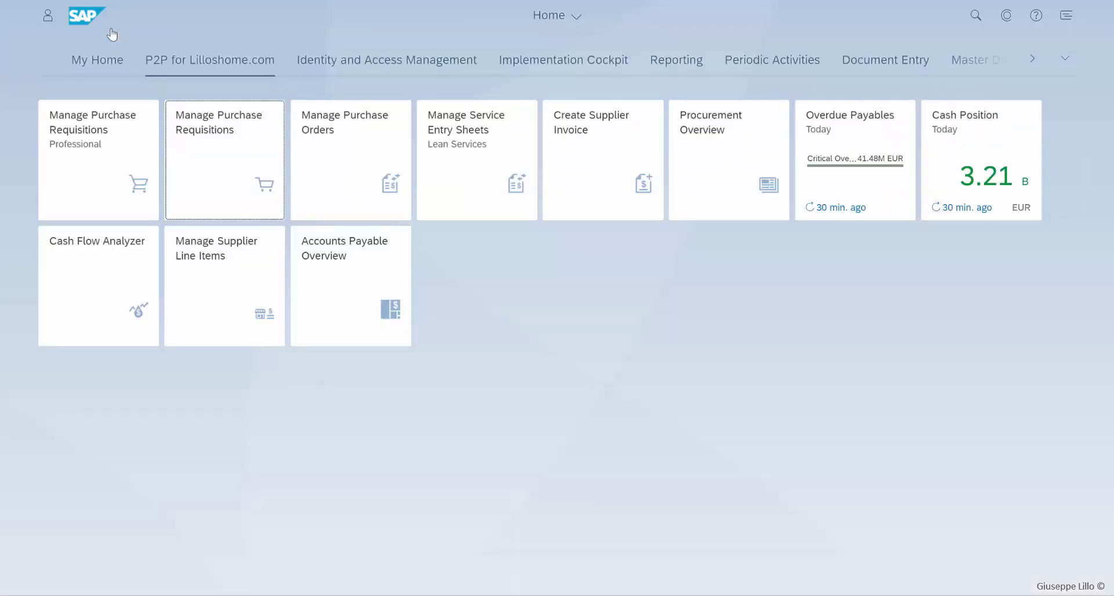
left_click(333, 155)
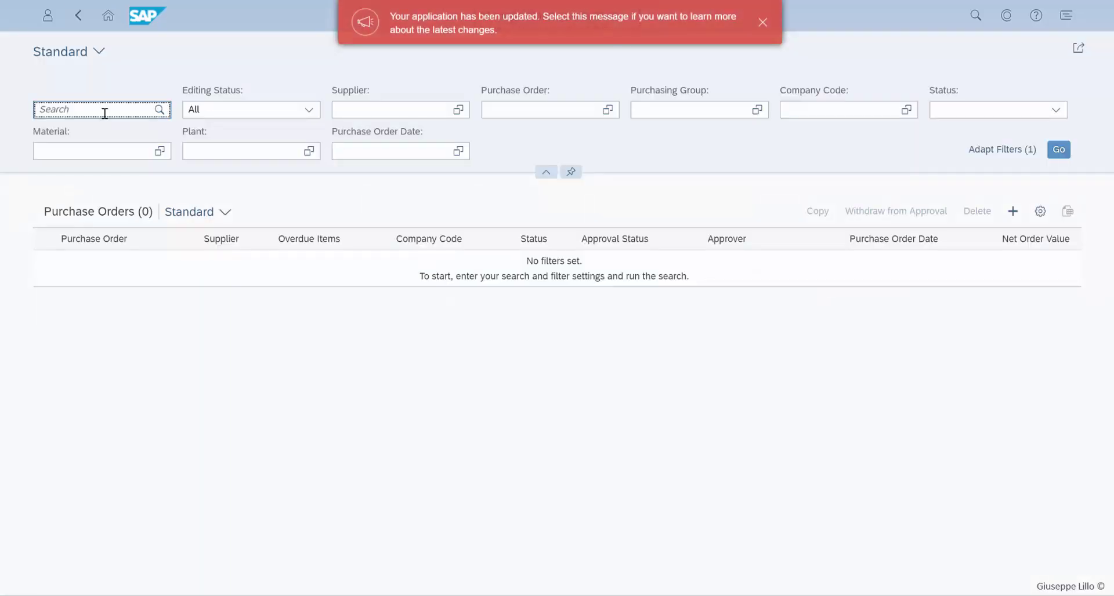
left_click(764, 22)
left_click(1059, 150)
left_click(441, 292)
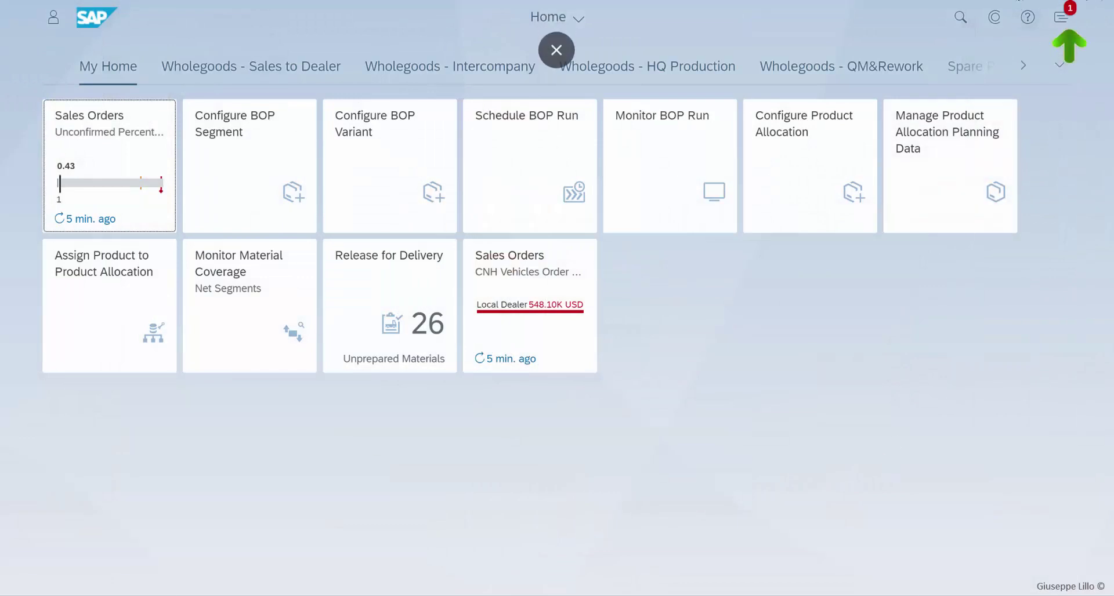
- Open the purchase order's approval request from the notifications, review its items, and submit the approval
left_click(1061, 17)
left_click(921, 149)
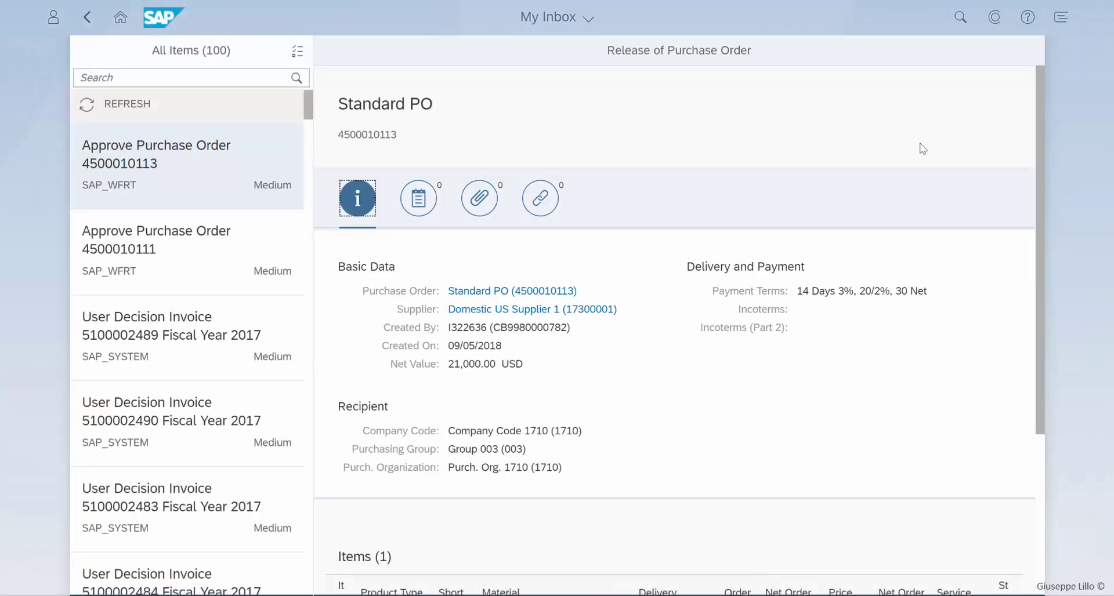
scroll(1012, 345, "down", 2)
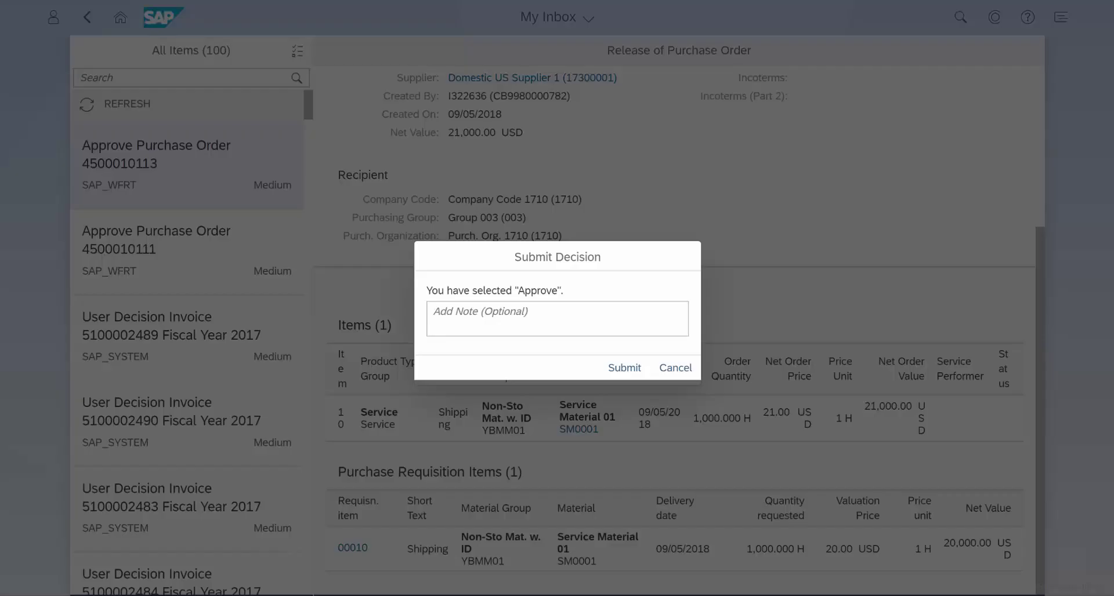
left_click(625, 368)
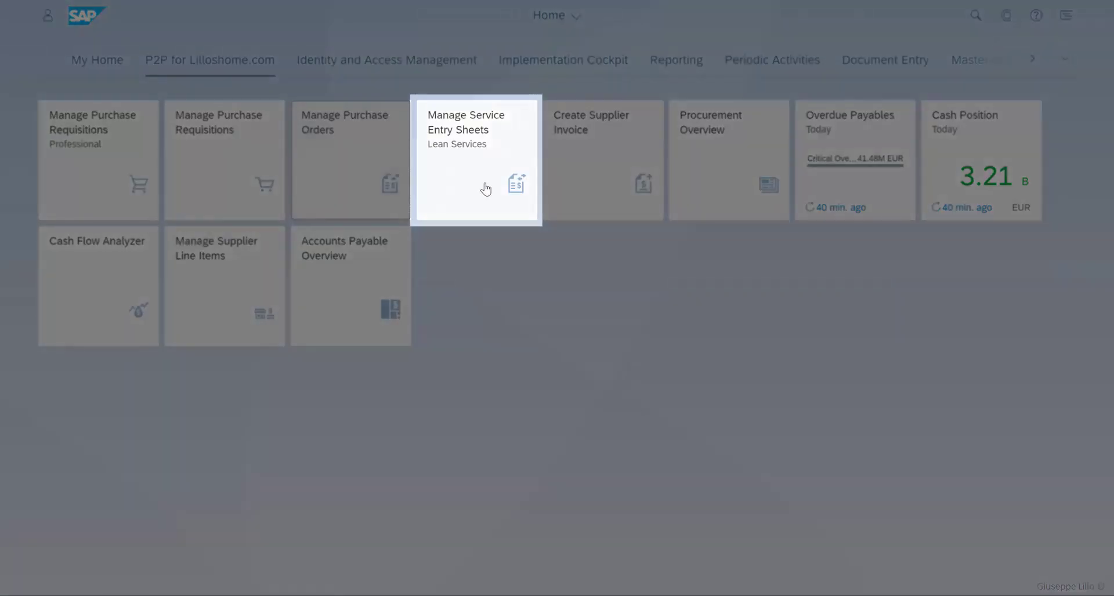
- Create a new service entry sheet in Manage Service Entry Sheets and name it Shipping Service
left_click(486, 189)
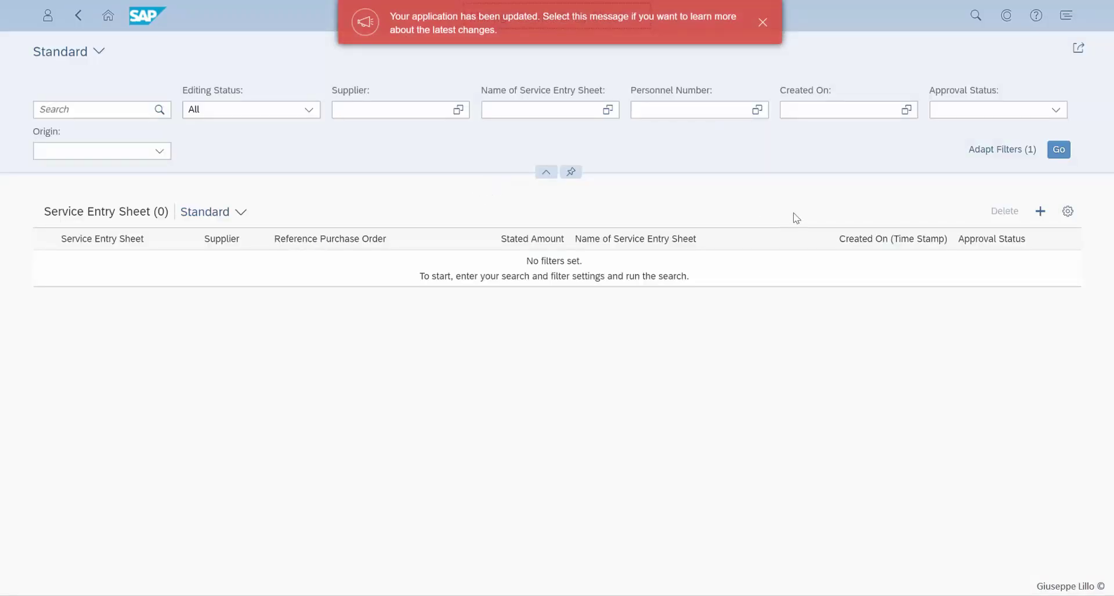
left_click(1041, 212)
left_click(187, 226)
type("Shipping Serv")
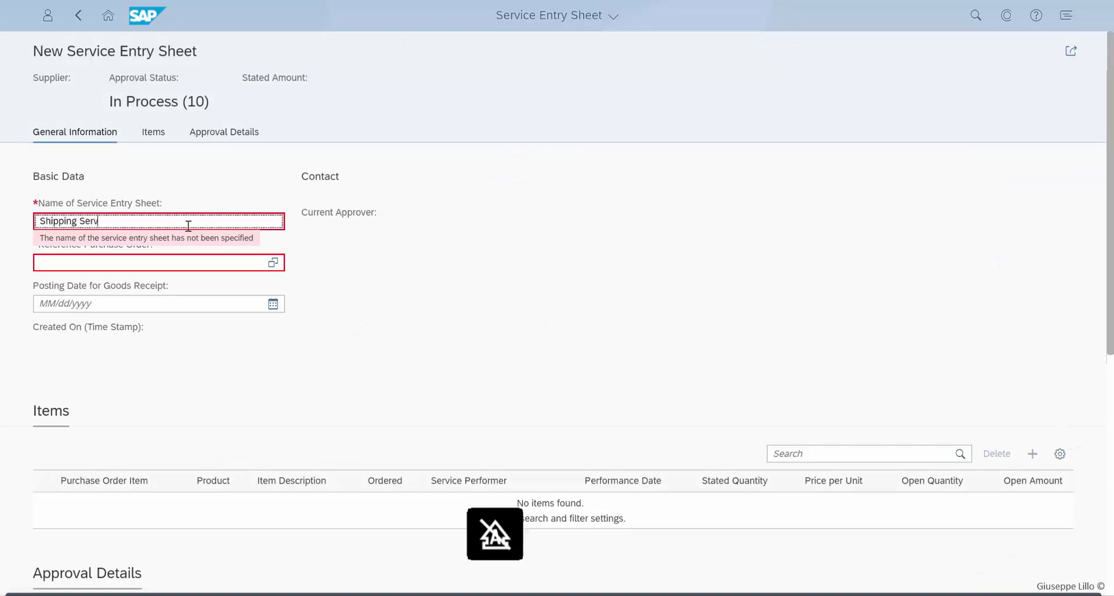
type("ice")
- Enter the approved purchase order's number as the reference and set the goods receipt posting date to 09/05/2018
left_click(189, 263)
type("450001011")
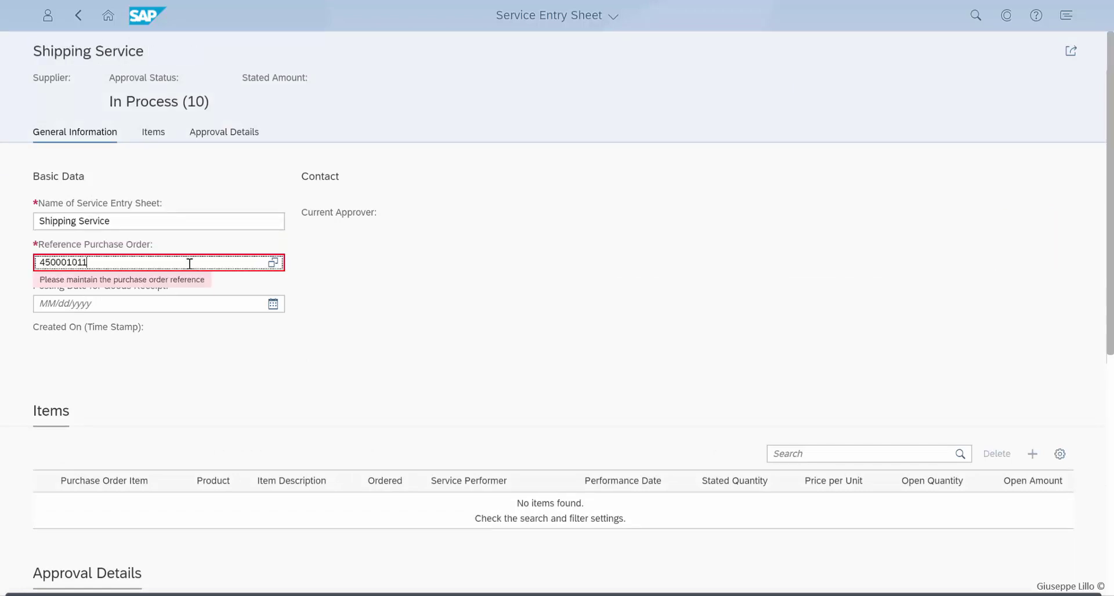
type("3")
left_click(172, 298)
left_click(273, 304)
left_click(138, 396)
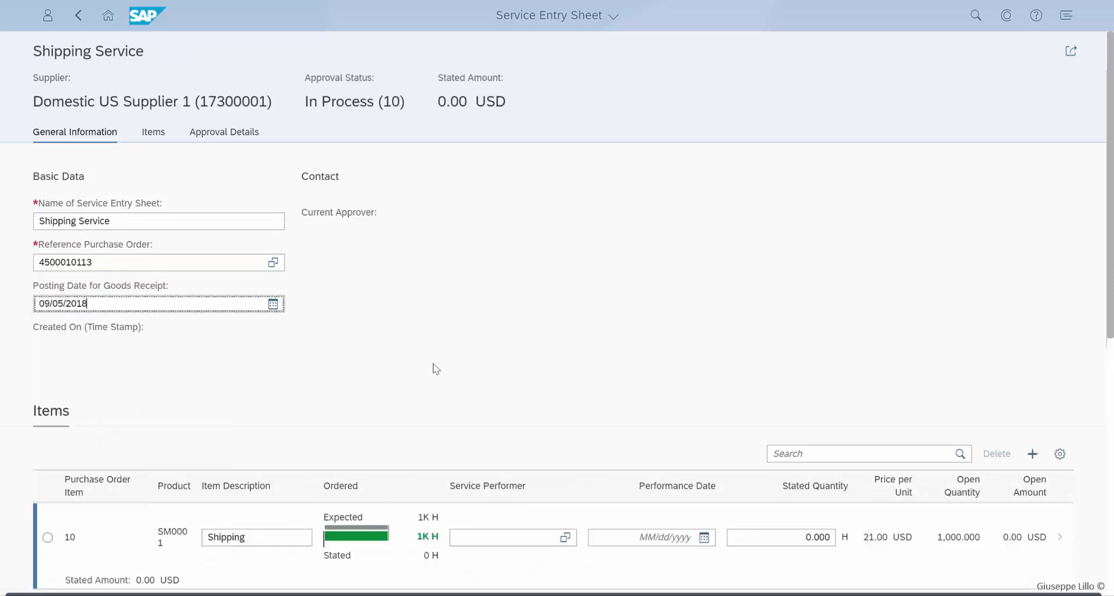
- Set the Shipping item's performance date to 09/05/2018 and its stated quantity to 1,000 hours
scroll(436, 369, "down", 2)
left_click(703, 471)
left_click(672, 523)
key("Tab")
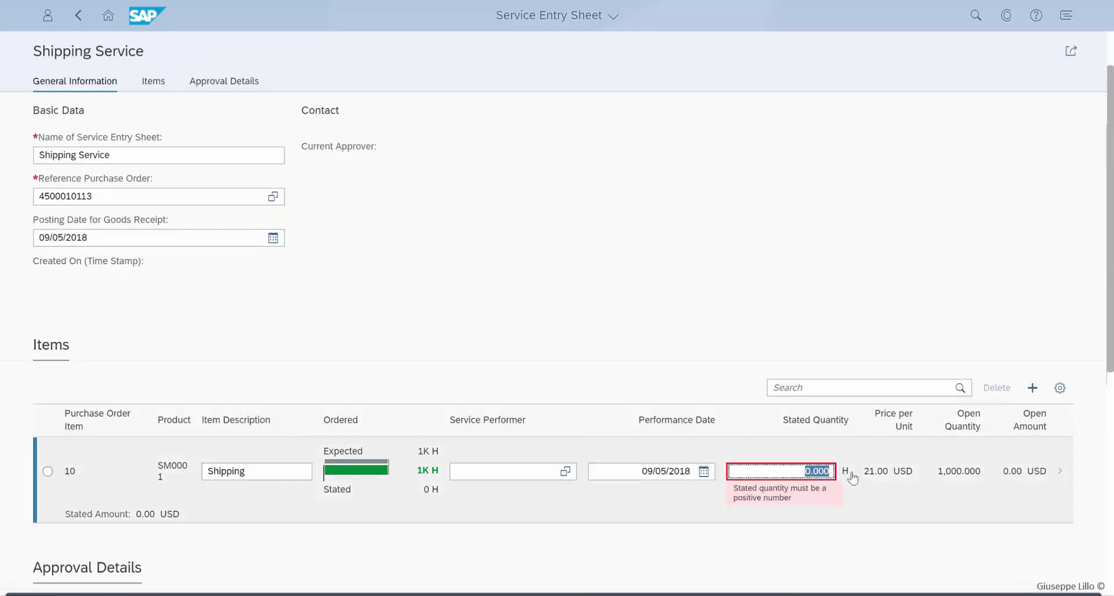
key("Return")
scroll(818, 413, "down", 5)
scroll(818, 413, "up", 3)
- Set the entry sheet item's account assignment distribution to Single Account Assignment and return to the sheet
left_click(890, 371)
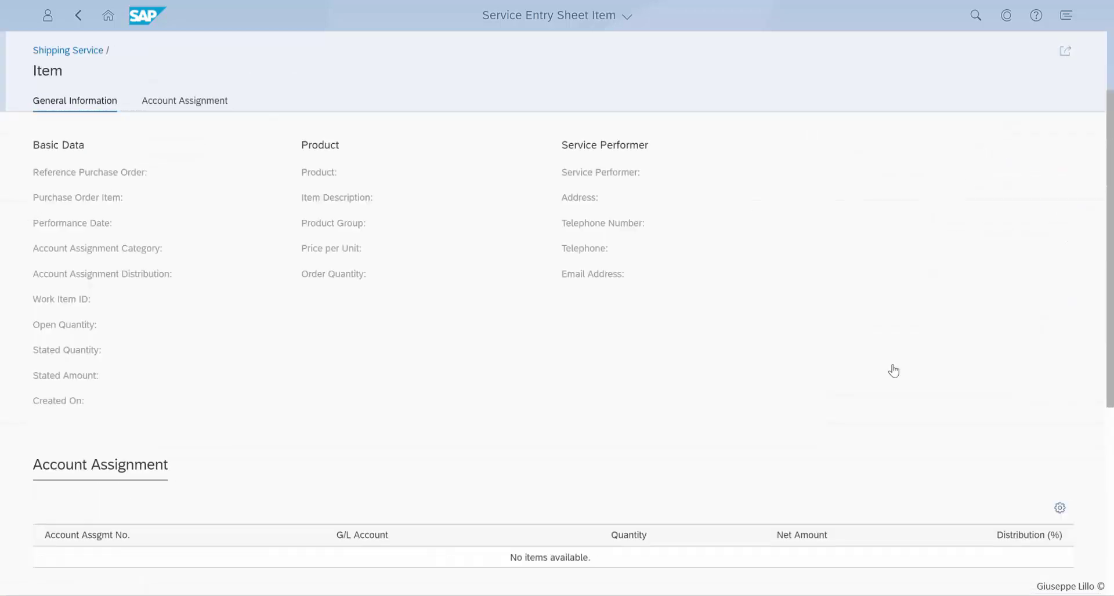
left_click(272, 356)
left_click(204, 443)
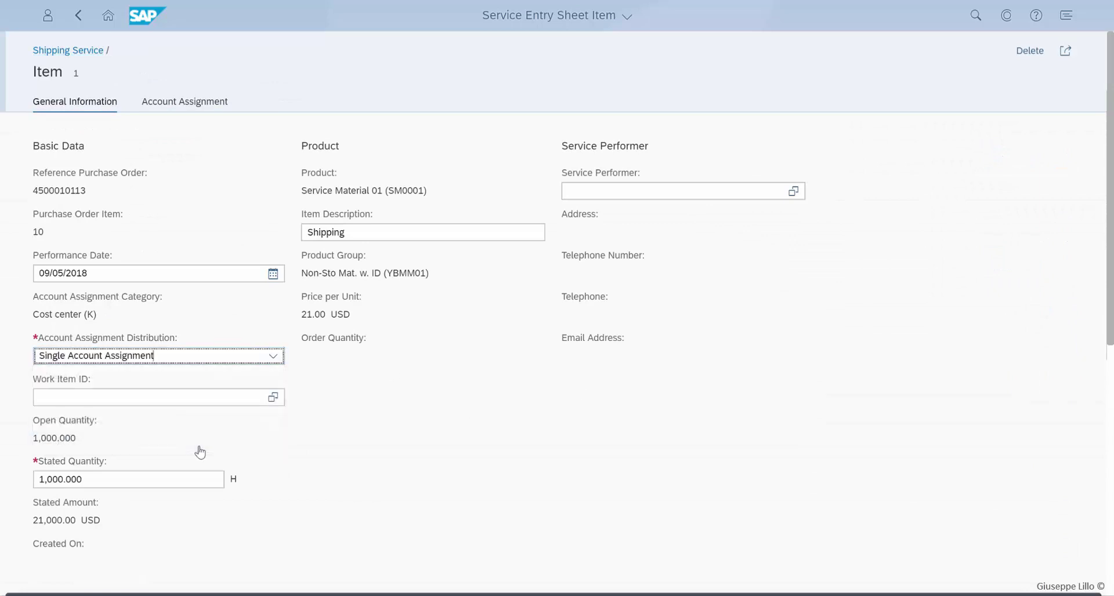
key("alt+Left")
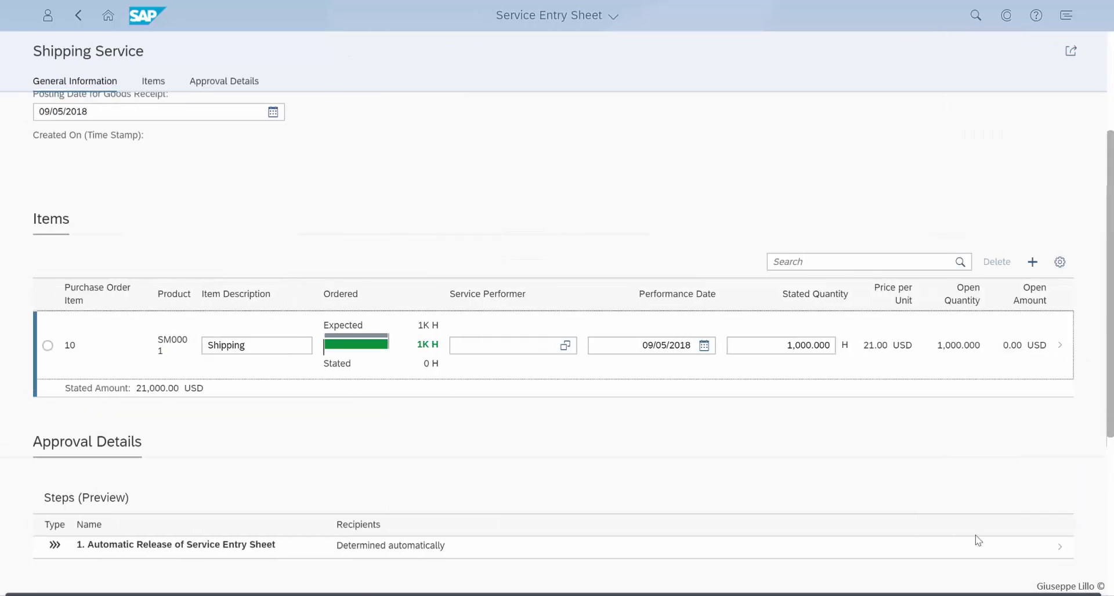
- Save the Shipping Service entry sheet, send it for approval and return to the home page
scroll(976, 538, "down", 3)
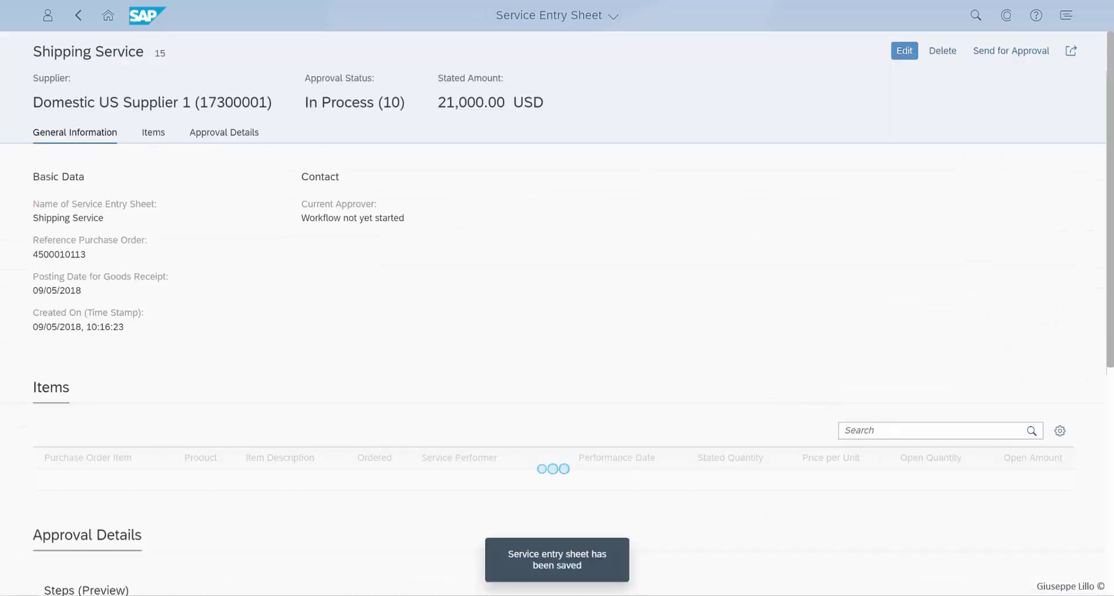
left_click(1008, 52)
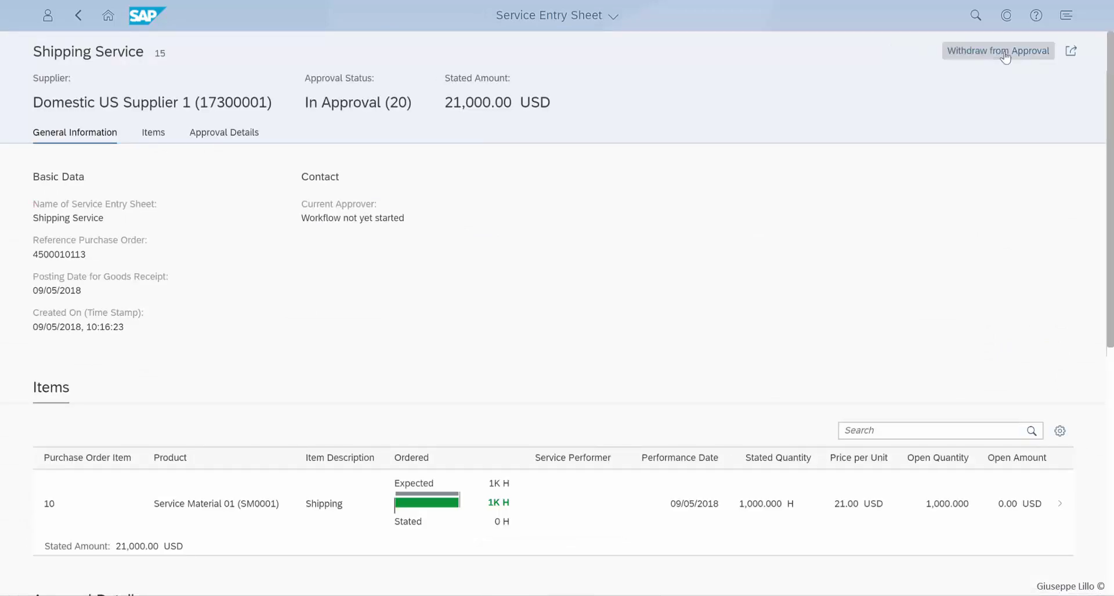
left_click(108, 16)
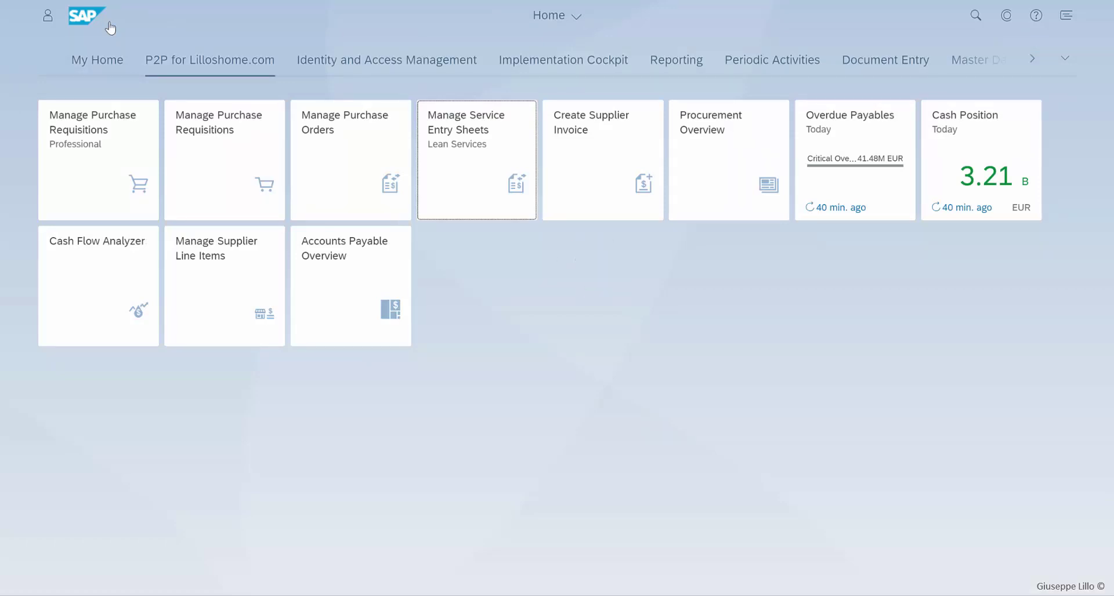
- Start a new supplier invoice dated 09/05/2018, matching the posting date, and enter the domestic US supplier's number as the invoicing party
left_click(594, 178)
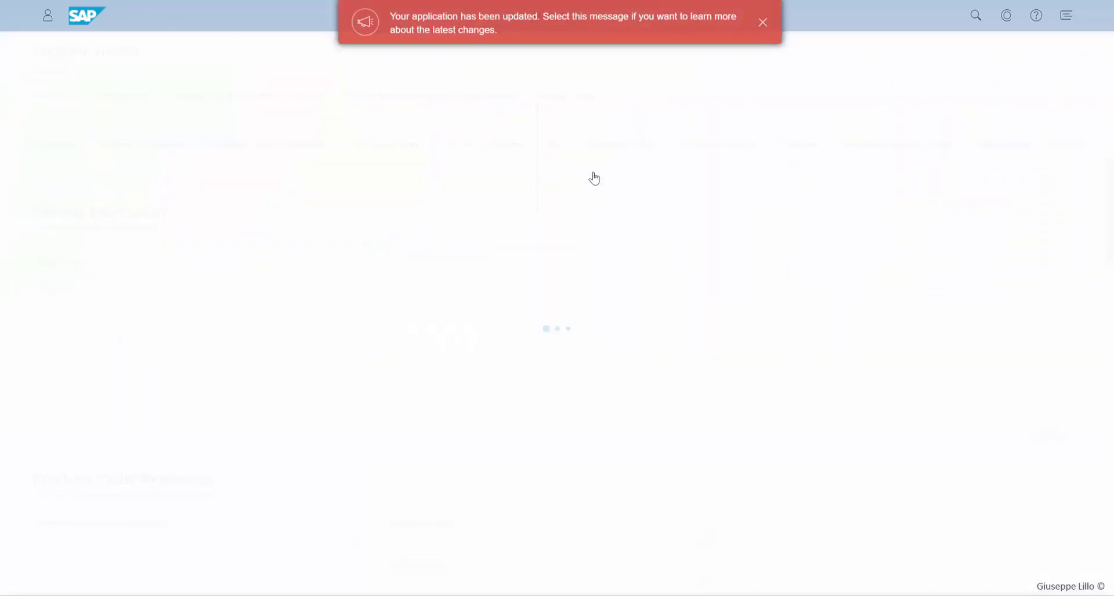
left_click_drag(457, 261, 319, 242)
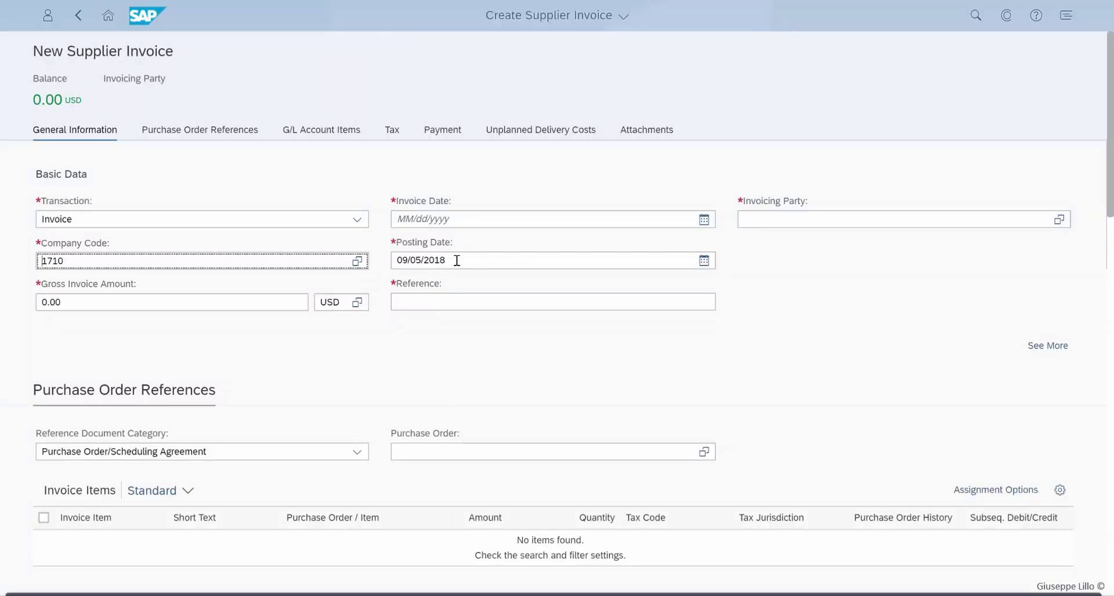
key("ctrl+c")
left_click(420, 220)
key("ctrl+v")
left_click(757, 221)
type("17300001")
key("Return")
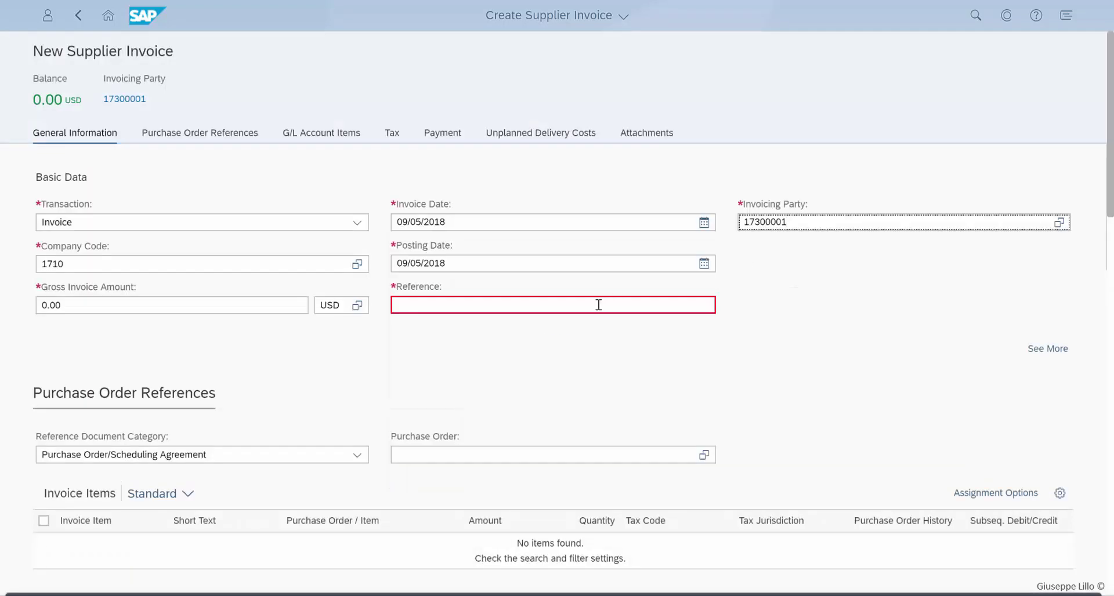
- Enter the shipping purchase order's number as the invoice reference and assign that purchase order to load its items
left_click(598, 304)
type("4500010113")
key("Tab")
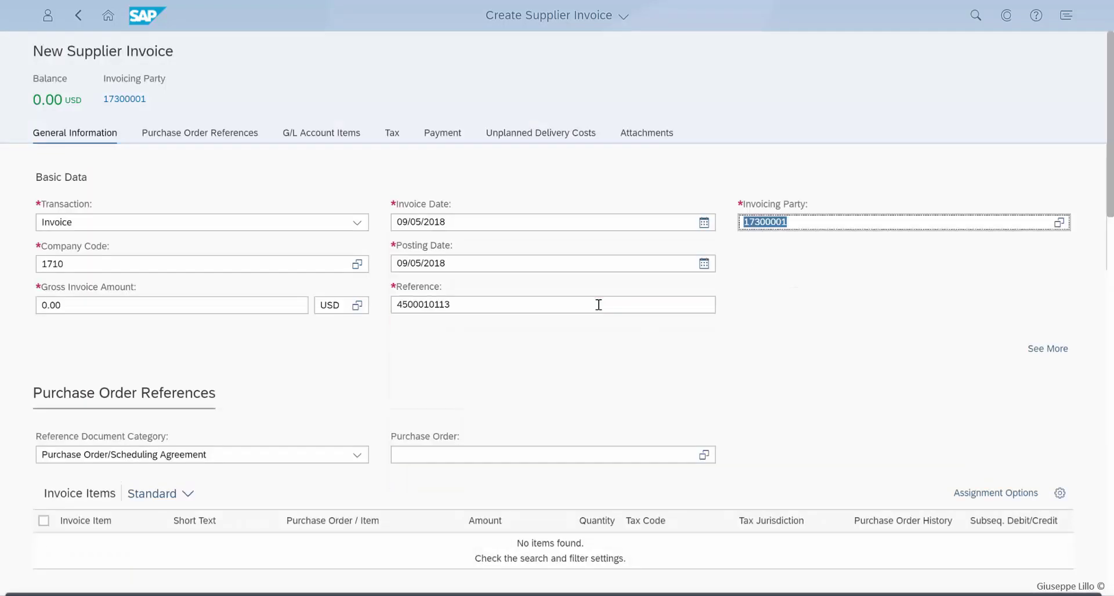
left_click(482, 456)
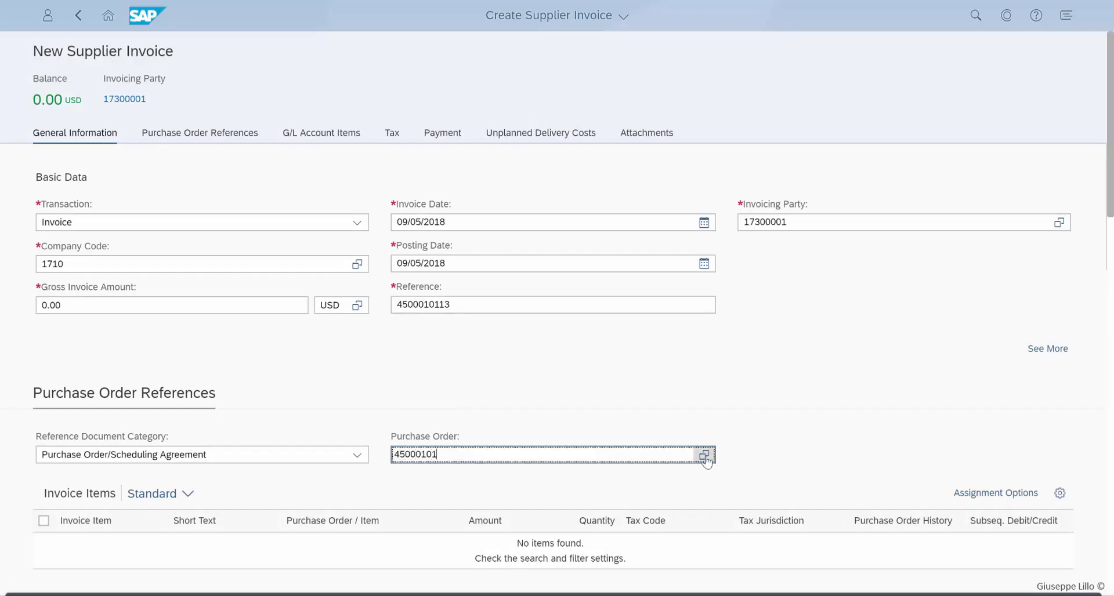
type("4500010113")
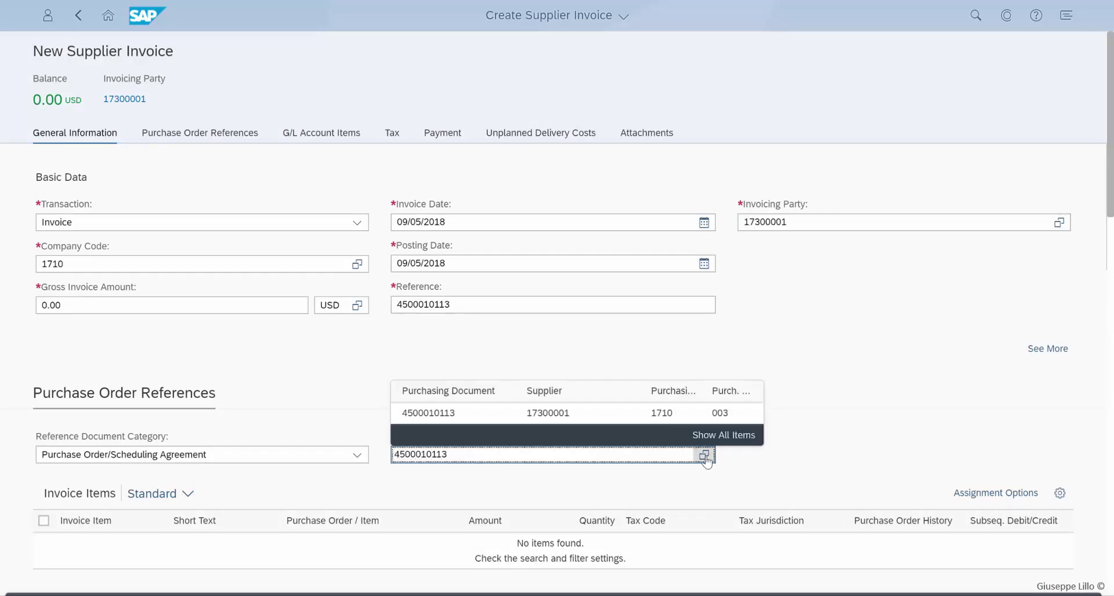
left_click(592, 419)
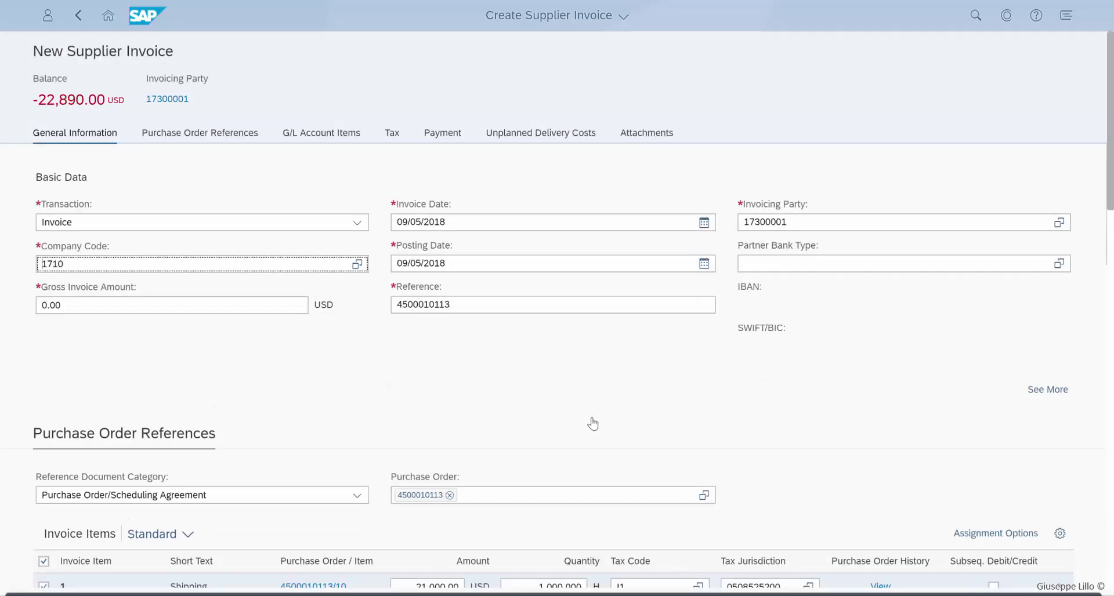
- Set the gross invoice amount to 22,890.00 USD, post the invoice and decline creating another one
left_click(95, 303)
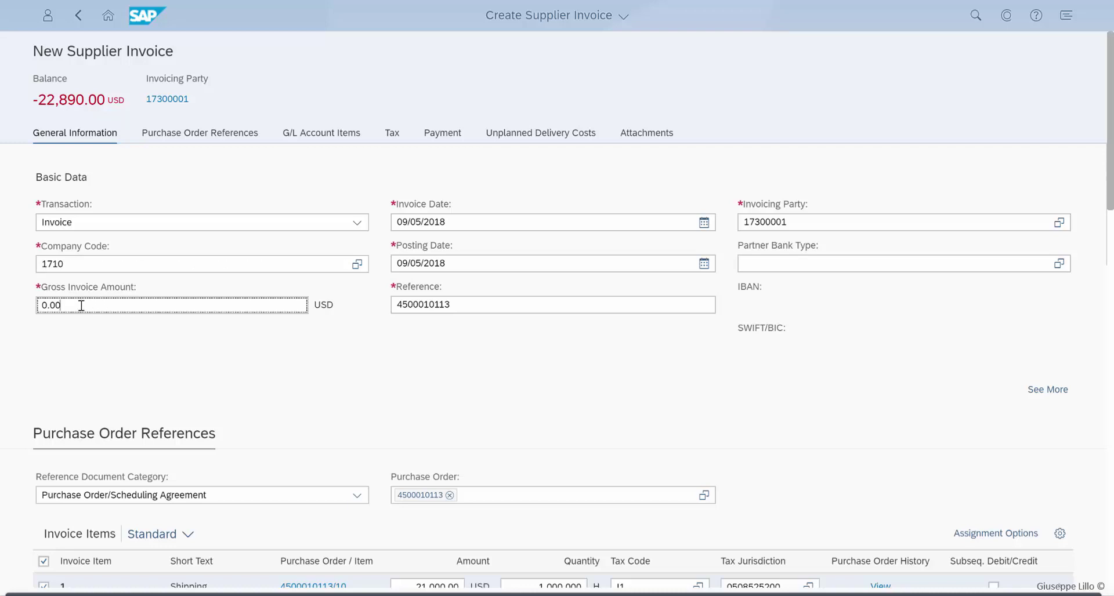
type("22")
key("Tab")
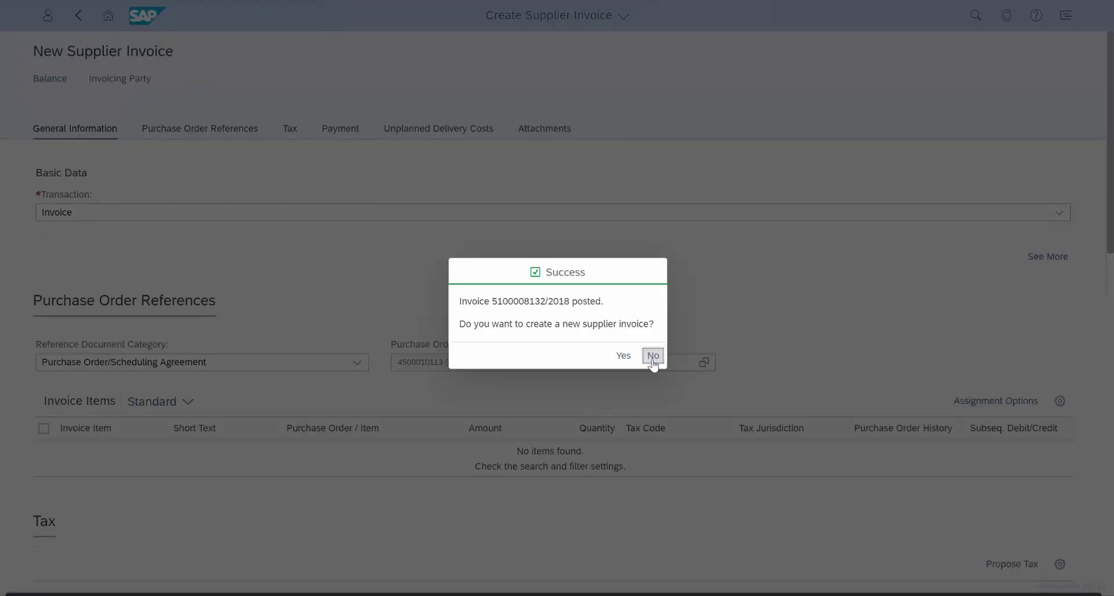
left_click(653, 357)
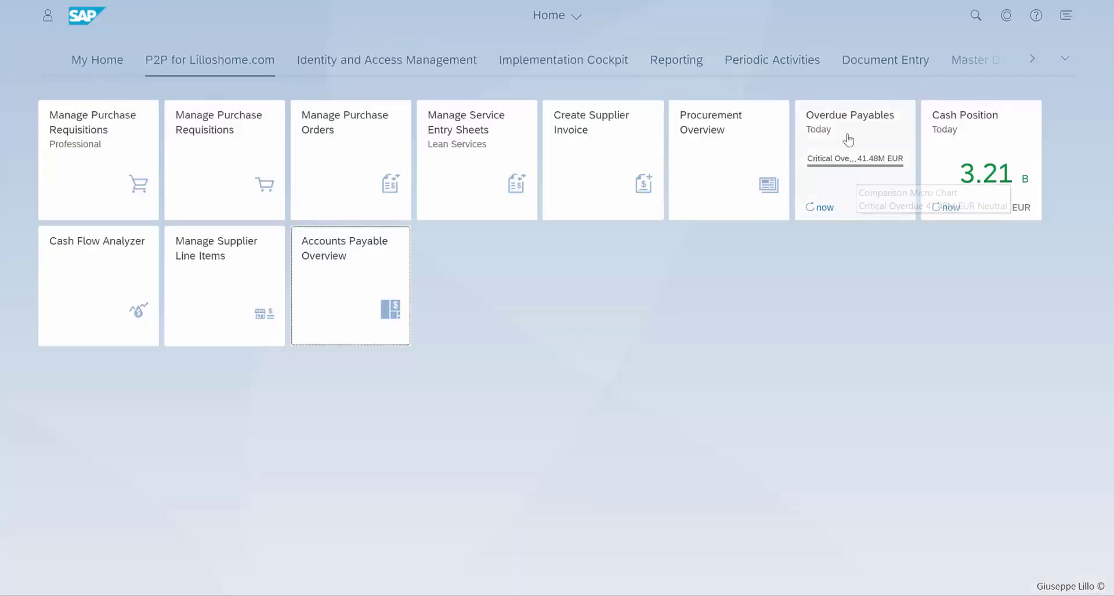
- Open the Overdue Payables report, expand its filters and restrict the chart to Company Code 1710
left_click(845, 208)
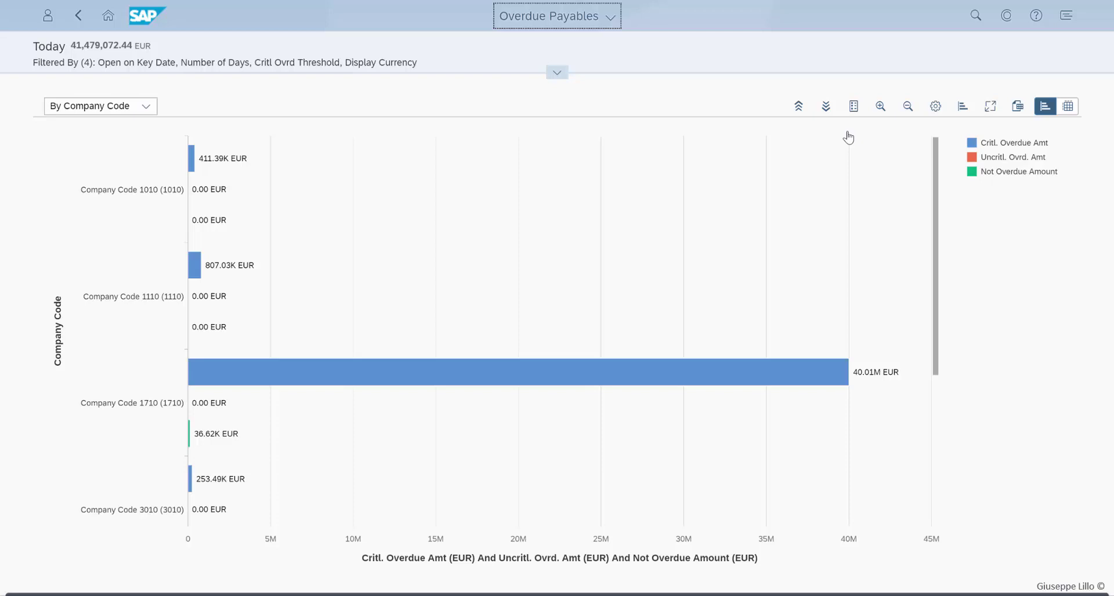
left_click(557, 72)
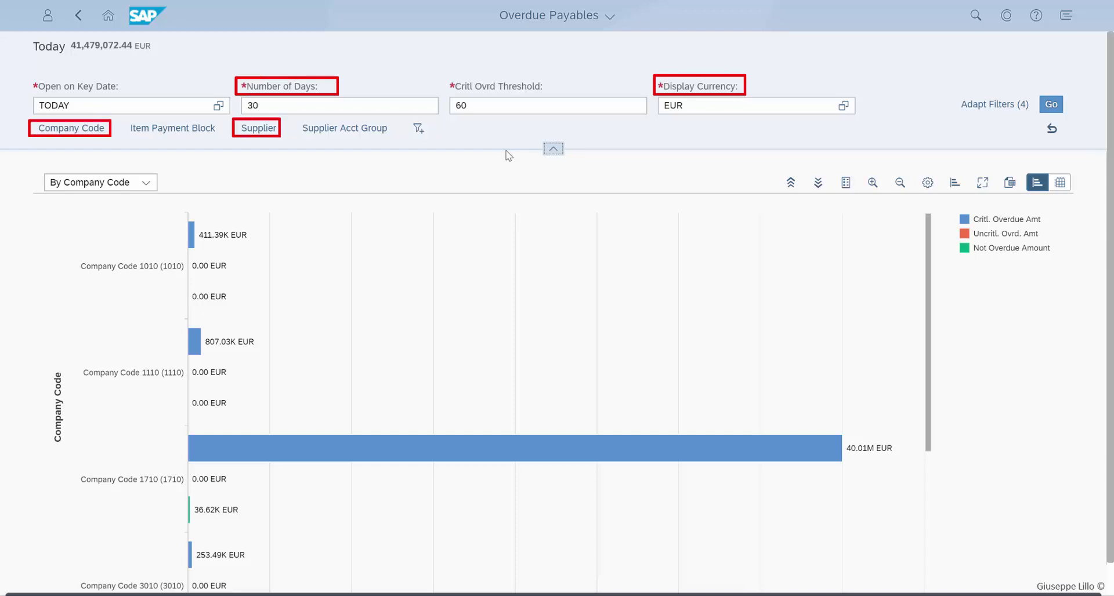
left_click(147, 183)
left_click(147, 183)
left_click(71, 128)
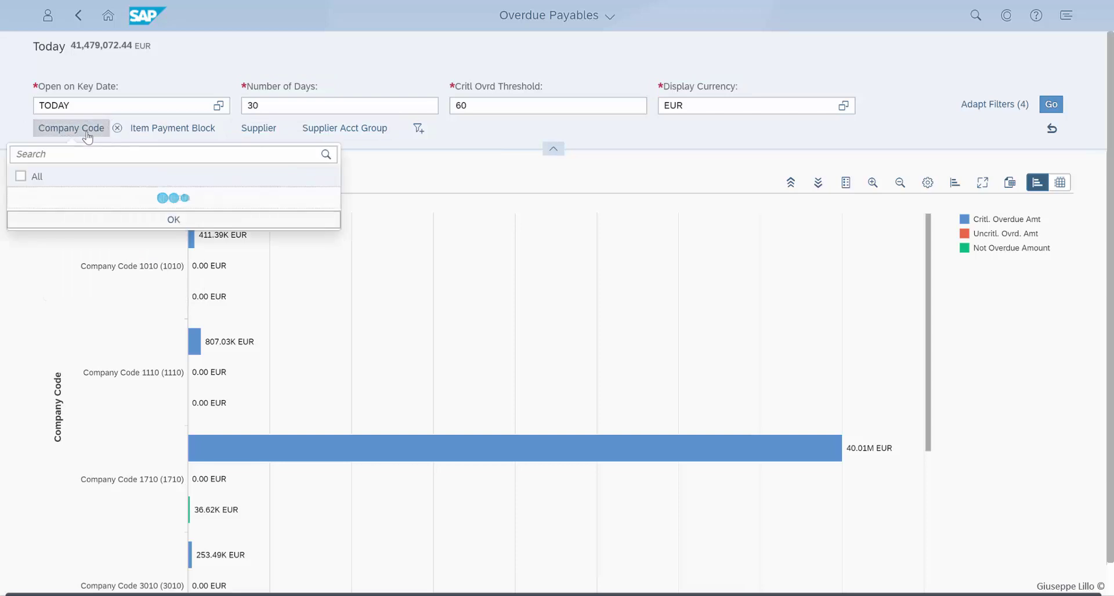
left_click(45, 272)
left_click(174, 394)
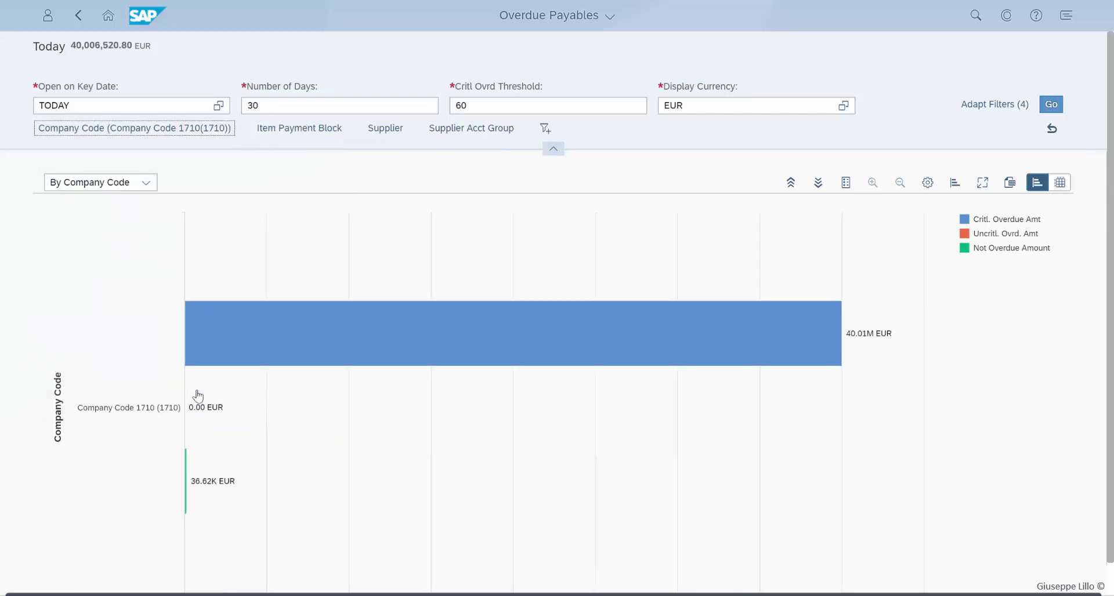
- Drill into the not overdue amount by supplier group and, through Manage Supplier Line Items, open the 09/05/2018 invoice's journal entry
left_click(187, 479)
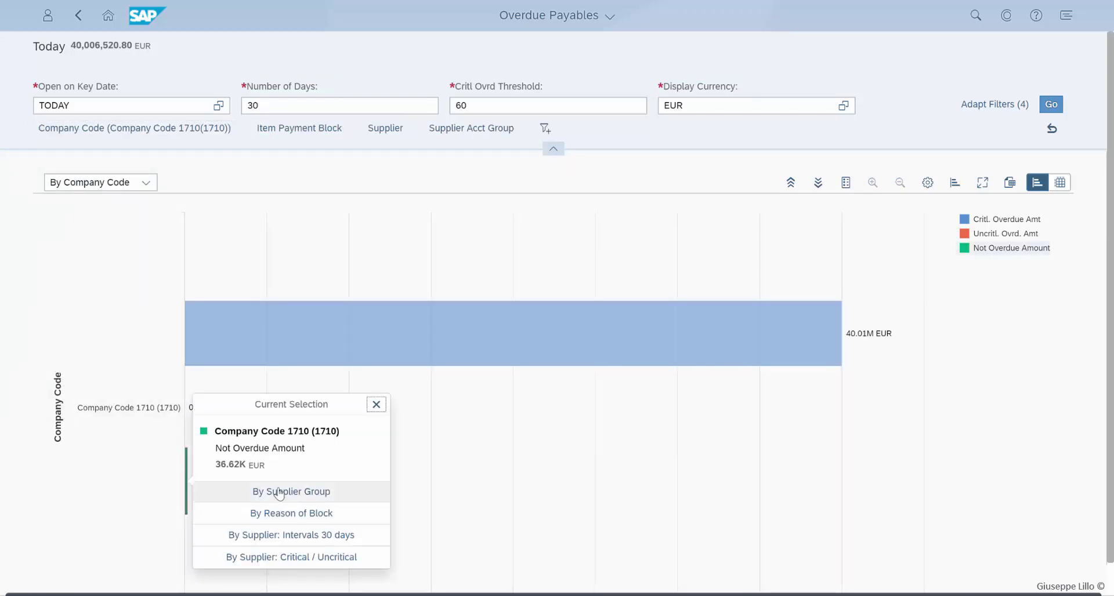
left_click(279, 492)
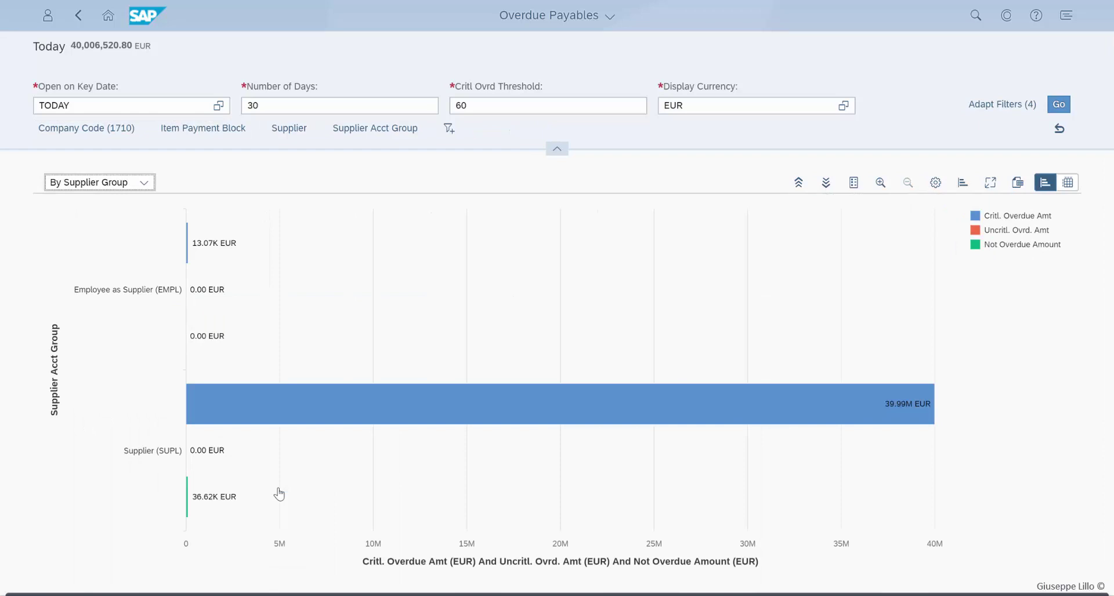
left_click(186, 503)
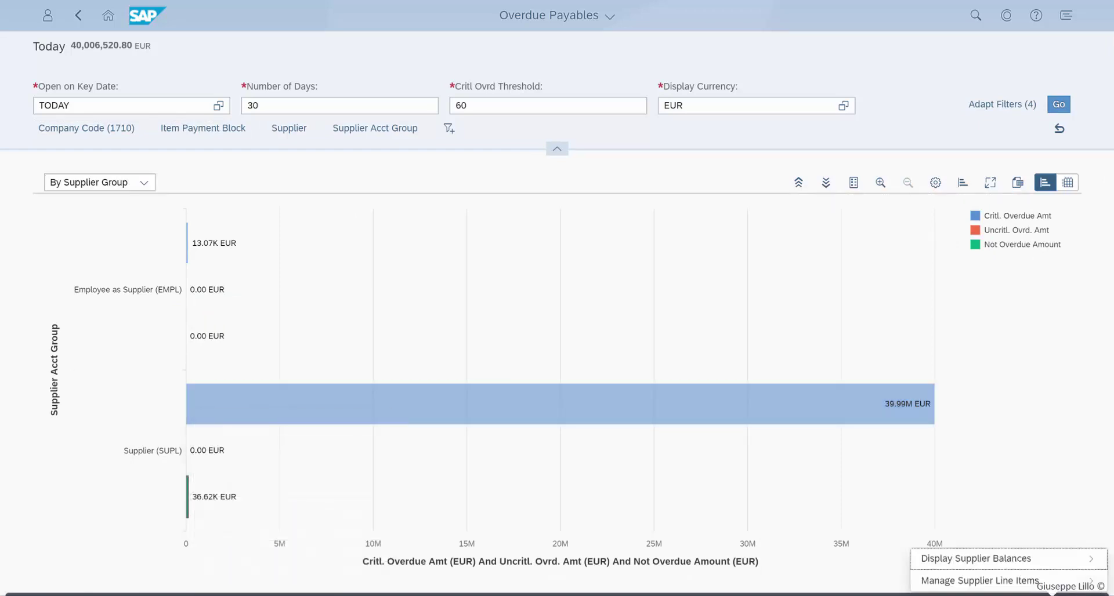
left_click(1044, 585)
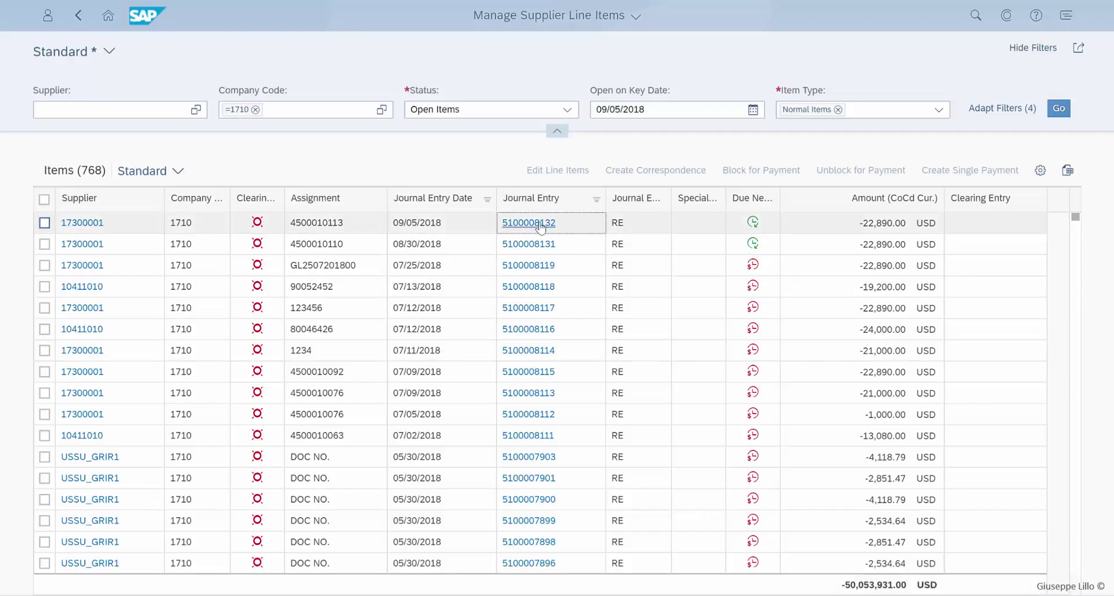
left_click(529, 224)
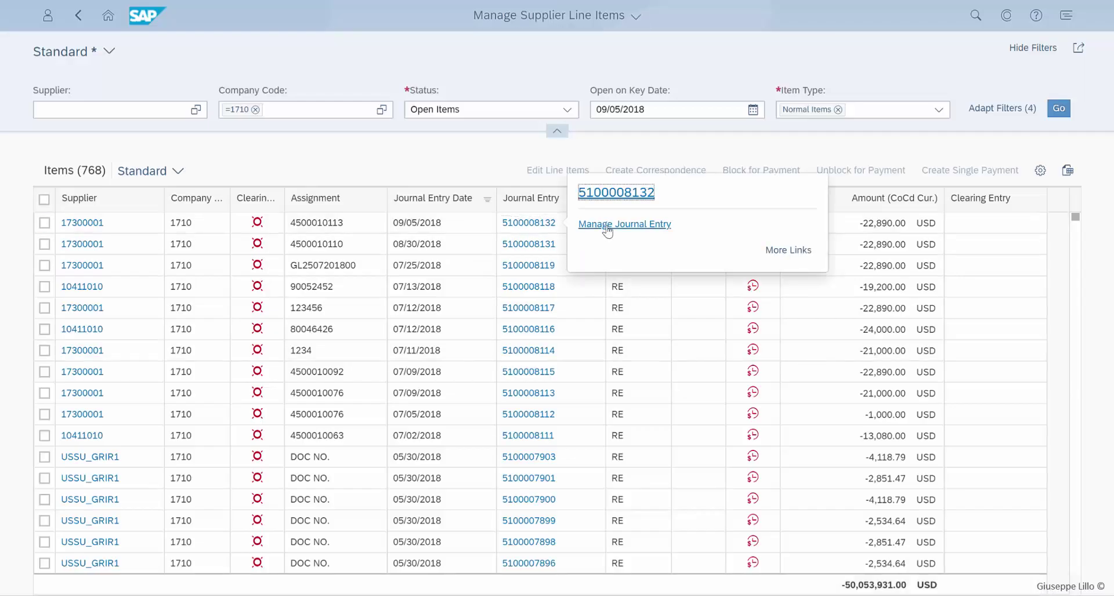
left_click(605, 231)
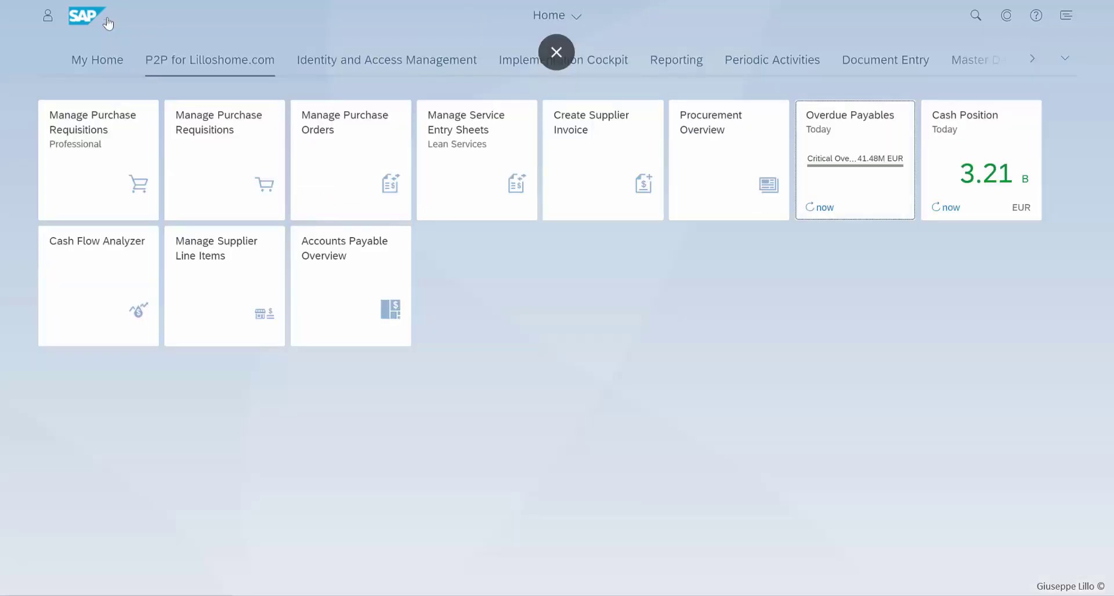
- Open the Cash Position report from the home page and filter it to Company Code 1710
left_click(976, 148)
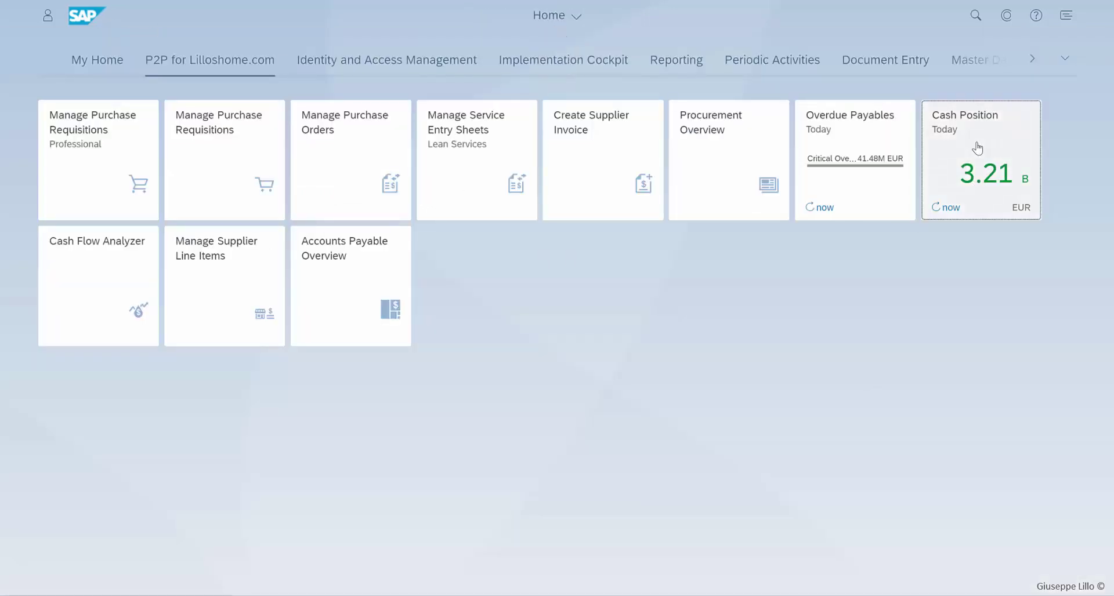
left_click(557, 72)
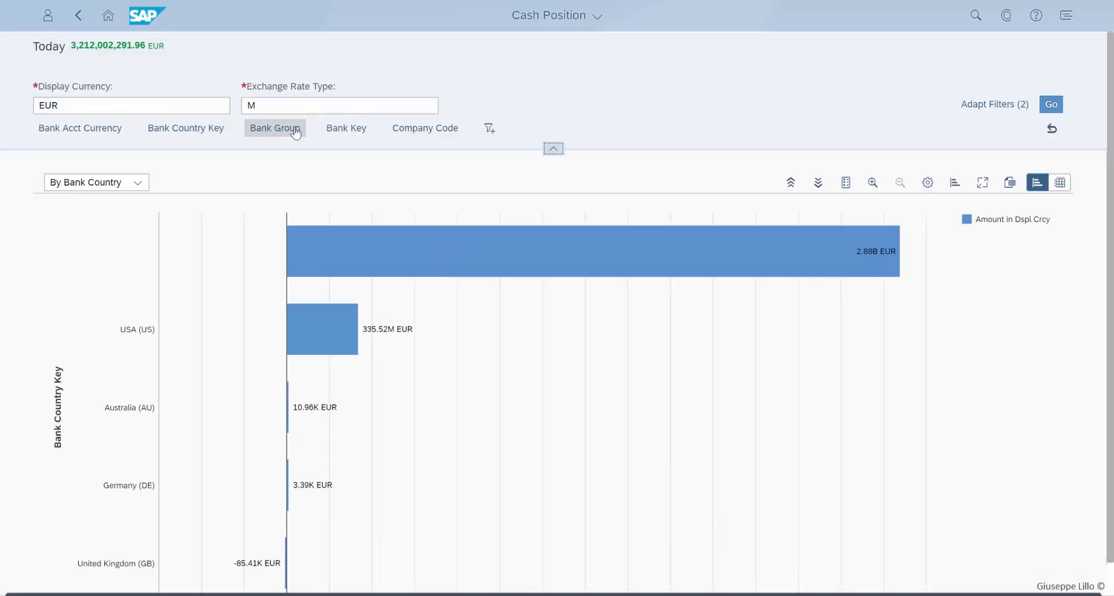
left_click(425, 129)
left_click(274, 335)
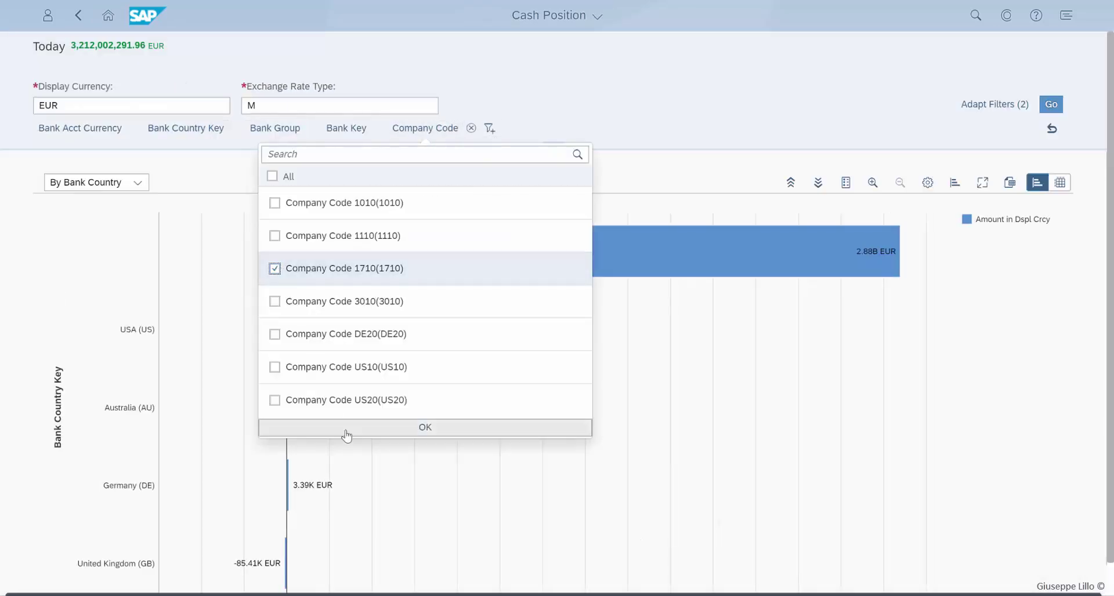
left_click(347, 430)
- Open the US cash position in Cash Flow Analyzer and load the flows for company code 1710 and bank country US
left_click(169, 500)
left_click(351, 543)
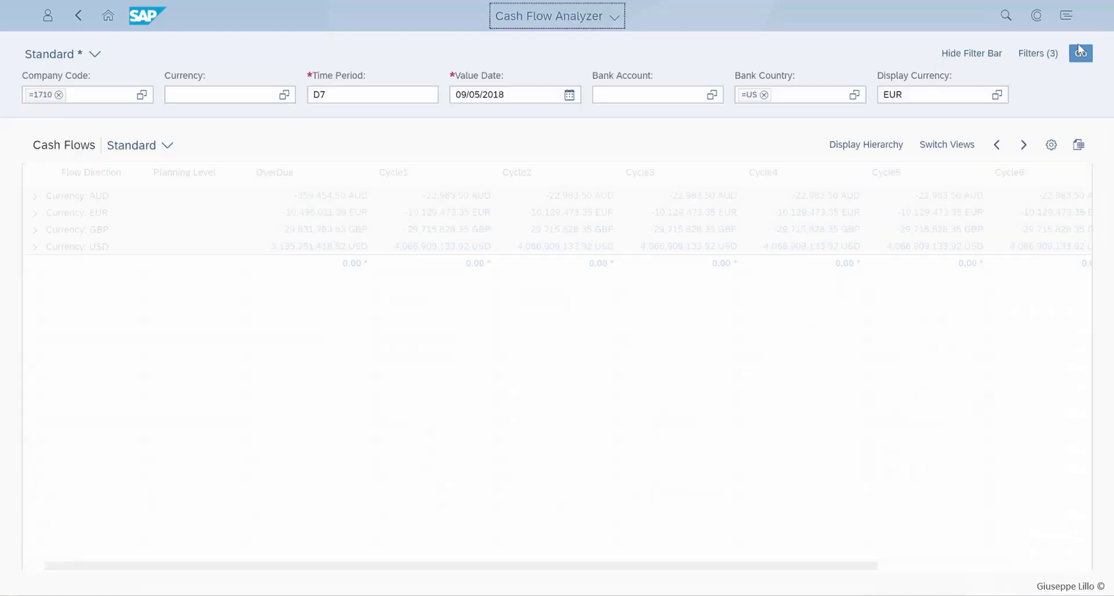
left_click(1081, 55)
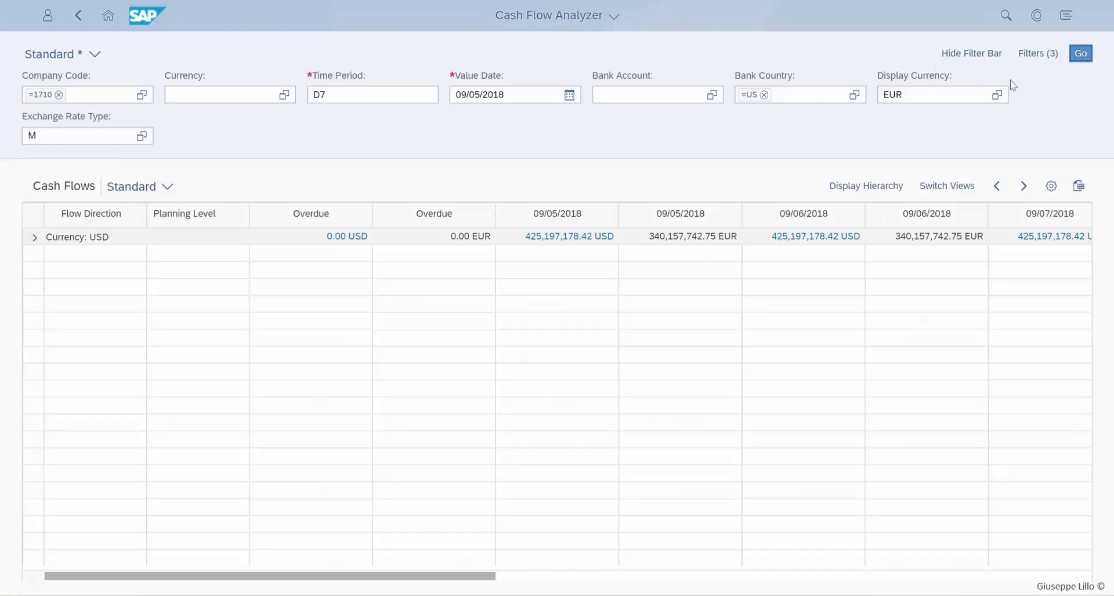
- Expand the USD cash flows through company code 1710 to the details of the second listed bank account
left_click(35, 238)
left_click(51, 255)
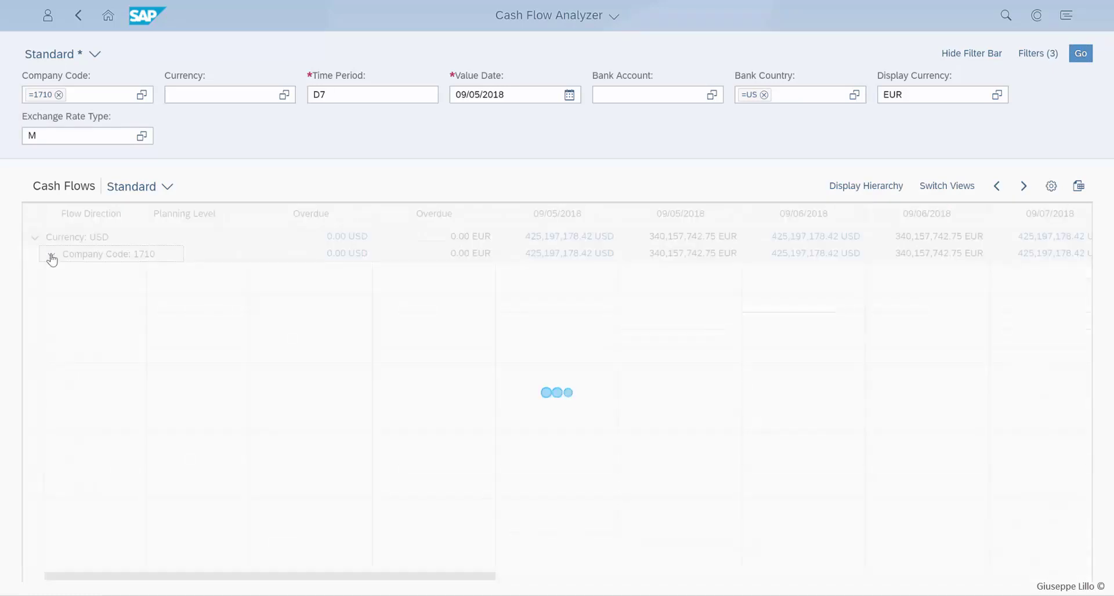
left_click(59, 289)
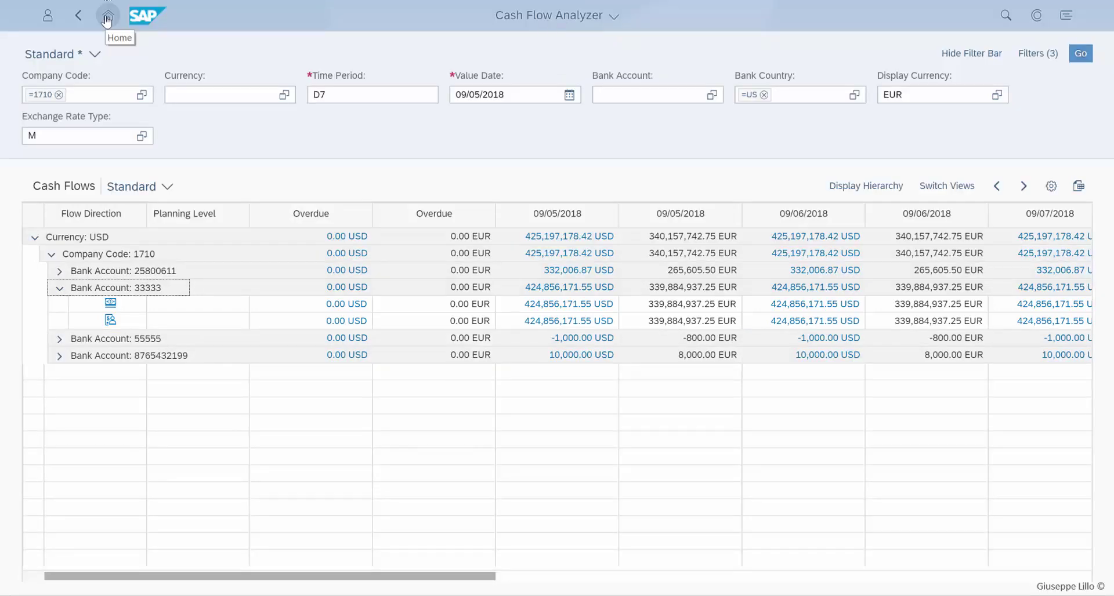
- Search all objects for the expanded bank account's number and open the USAC1 Bank of America - NY house bank account
left_click(106, 20)
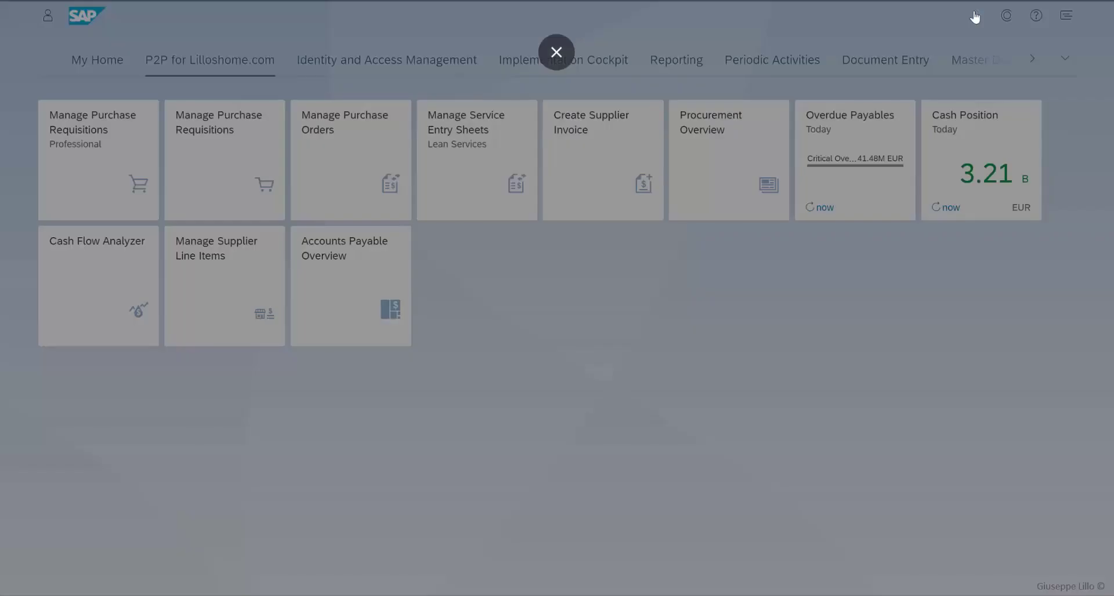
left_click(975, 17)
type("33")
key("Return")
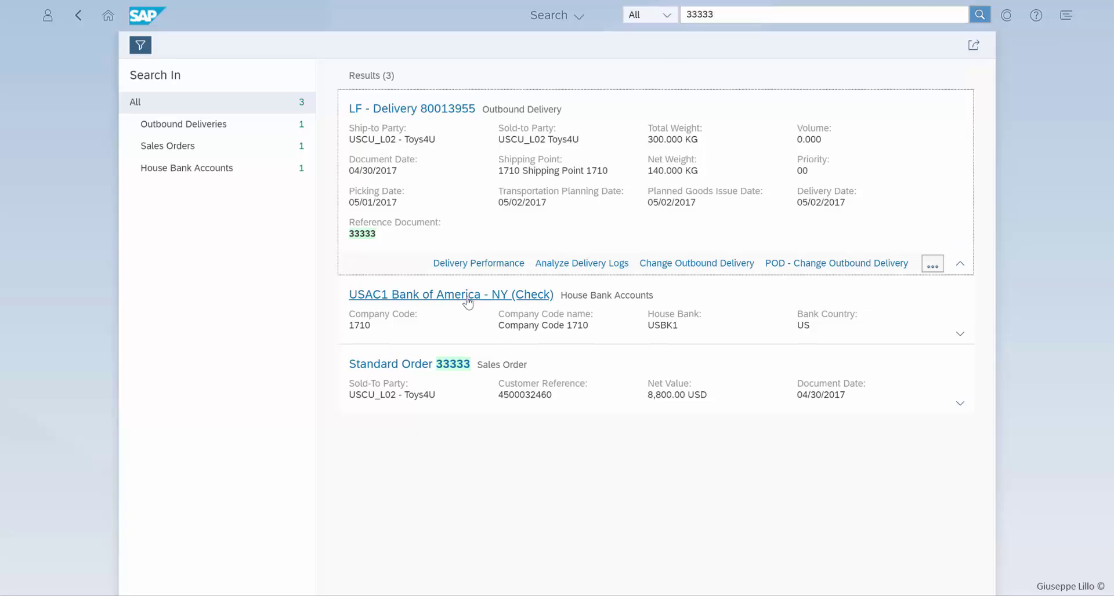
left_click(468, 298)
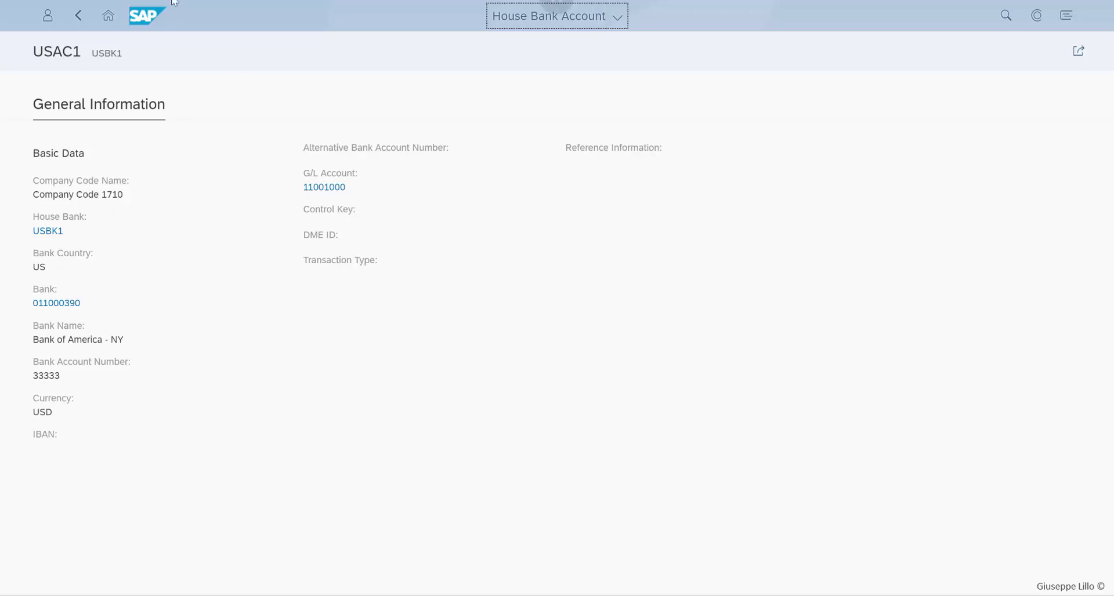
- Open Manage Supplier Line Items from the home page and list Domestic US Supplier 1's open items for company code 1710
left_click(108, 15)
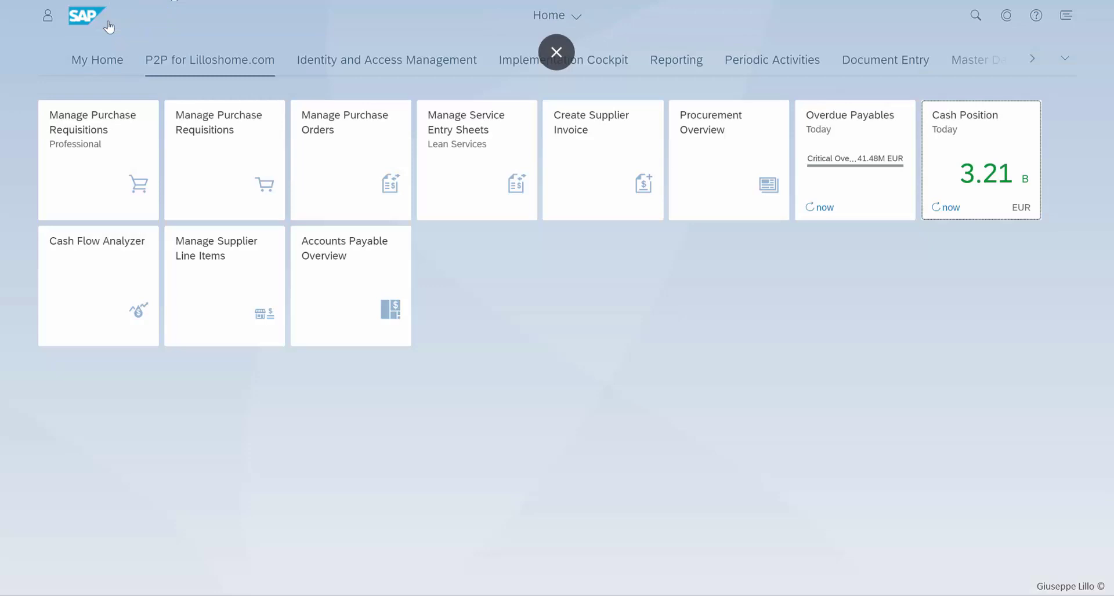
left_click(259, 275)
left_click(256, 110)
type("1710")
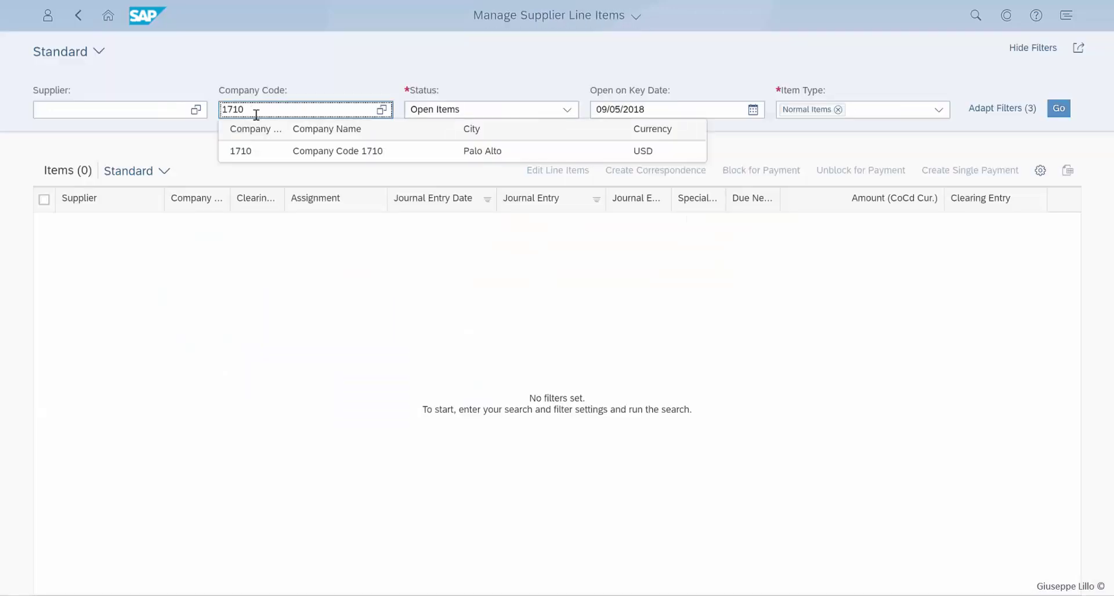
left_click(91, 110)
type("17300001")
left_click(103, 159)
left_click(1059, 108)
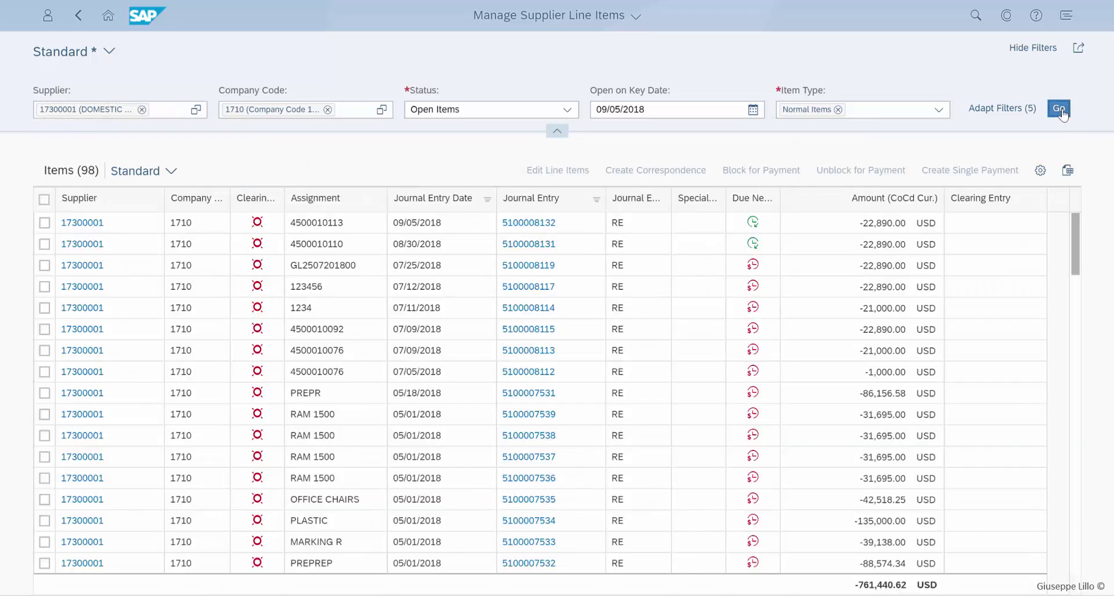
- Open the domestic payables line item of the supplier's 09/05/2018 journal entry for editing in Manage Journal Entries
left_click(529, 223)
left_click(599, 229)
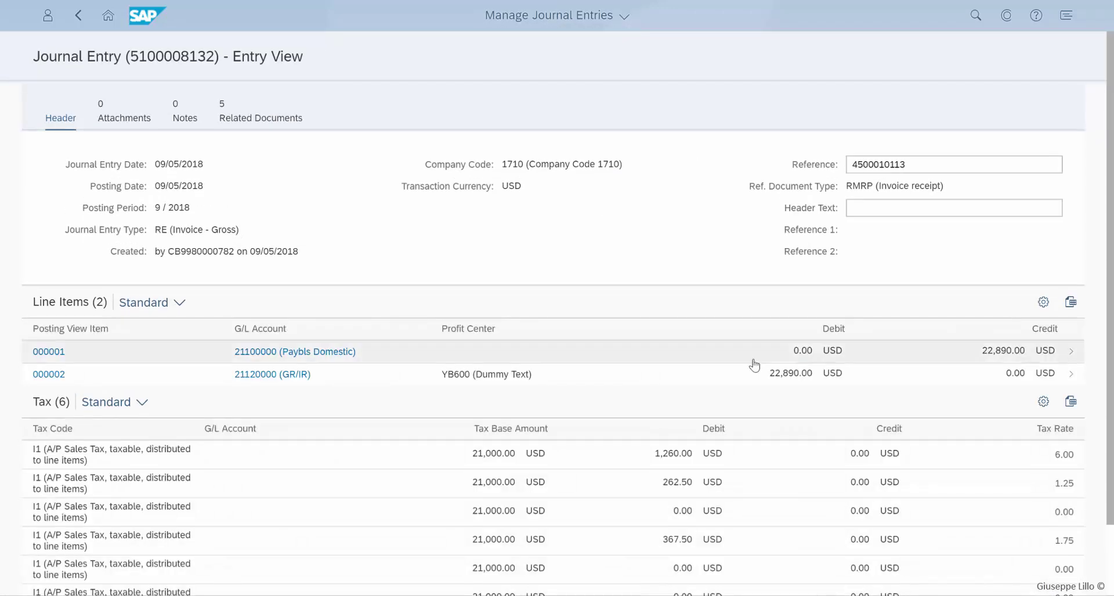
left_click(750, 363)
- Assign house bank USBK1 and house bank account USAC1 to the payables line item and save the journal entry
left_click(515, 205)
type("usbk1")
left_click(522, 228)
type("us")
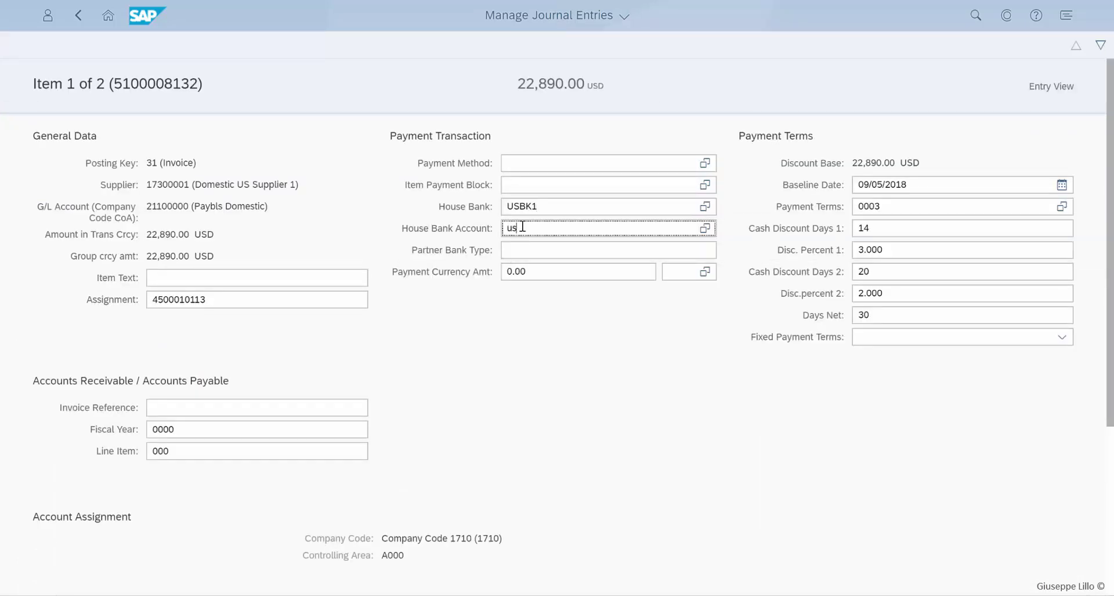
type("ac1")
left_click(542, 277)
left_click(1065, 586)
left_click(1064, 586)
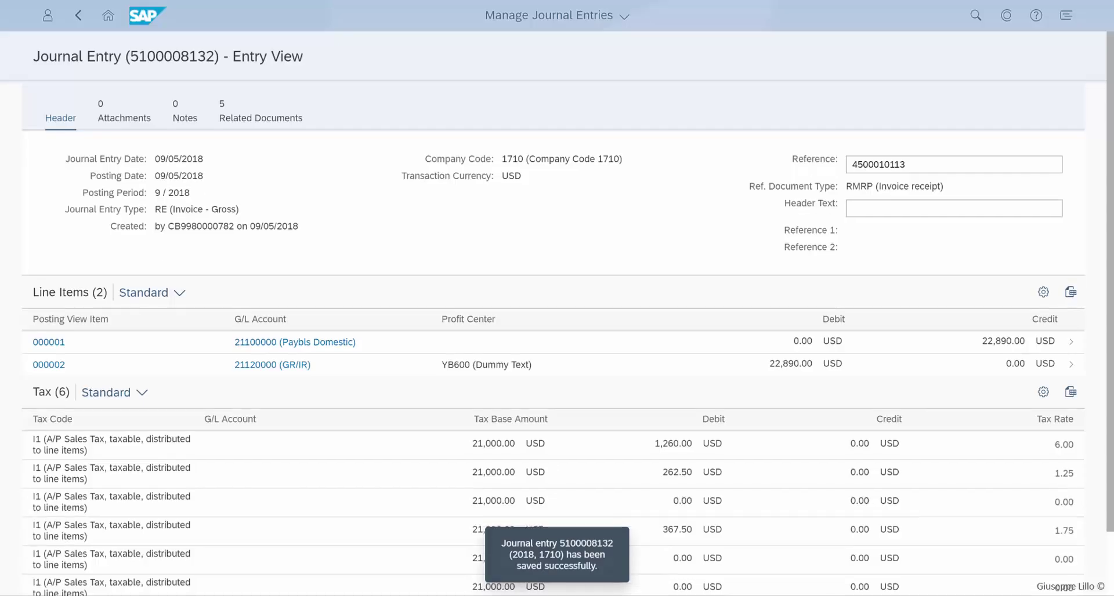
- Create a single payment for the 09/05/2018 open item, accept the payment method warning and return to the supplier line items
left_click(84, 27)
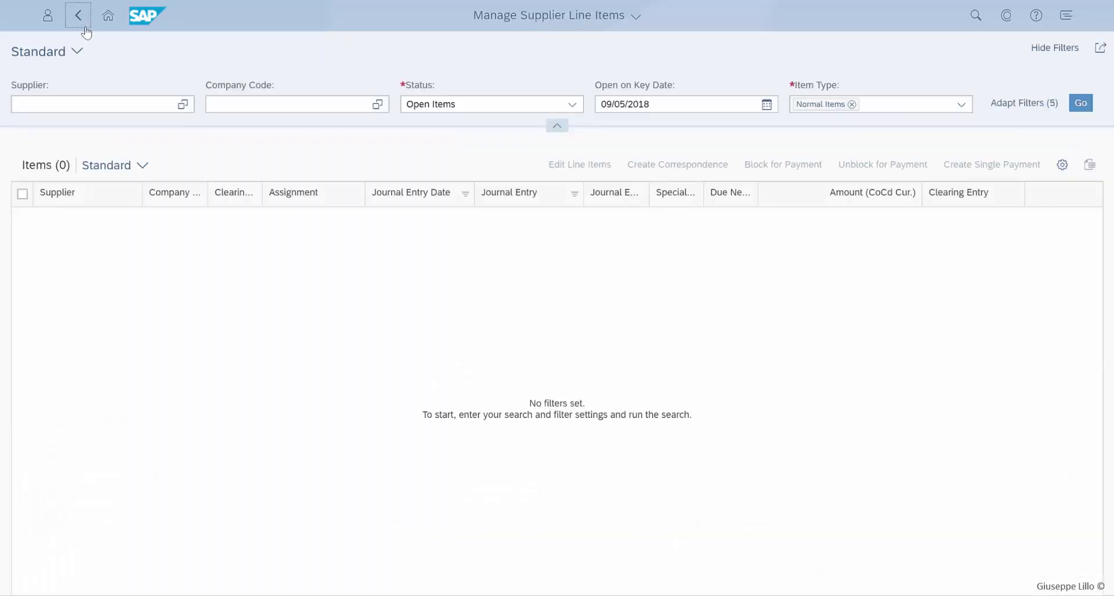
left_click(44, 223)
left_click(929, 178)
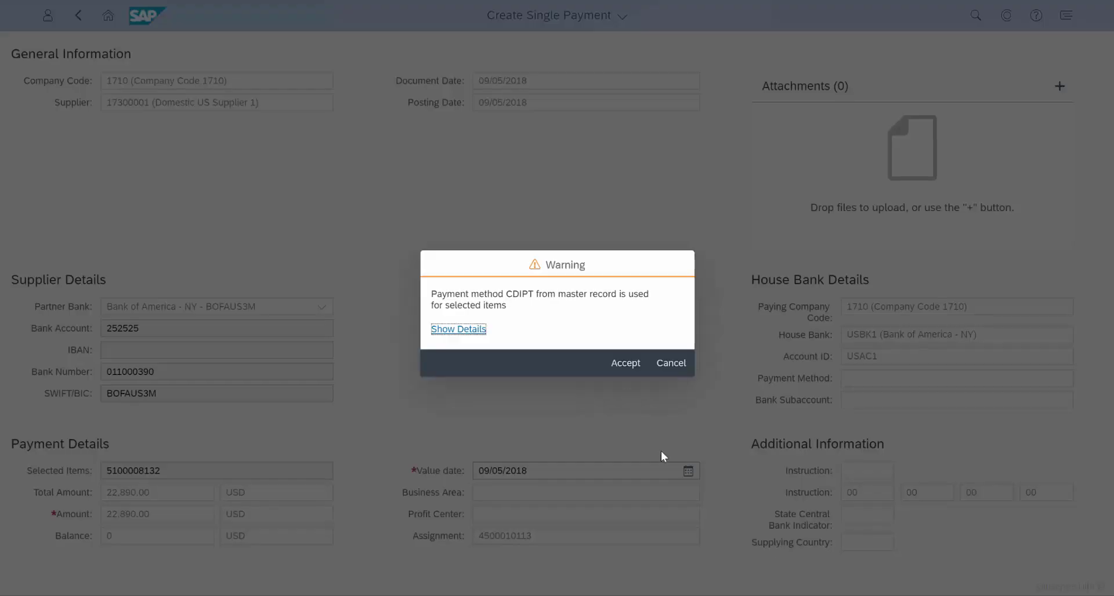
left_click(624, 364)
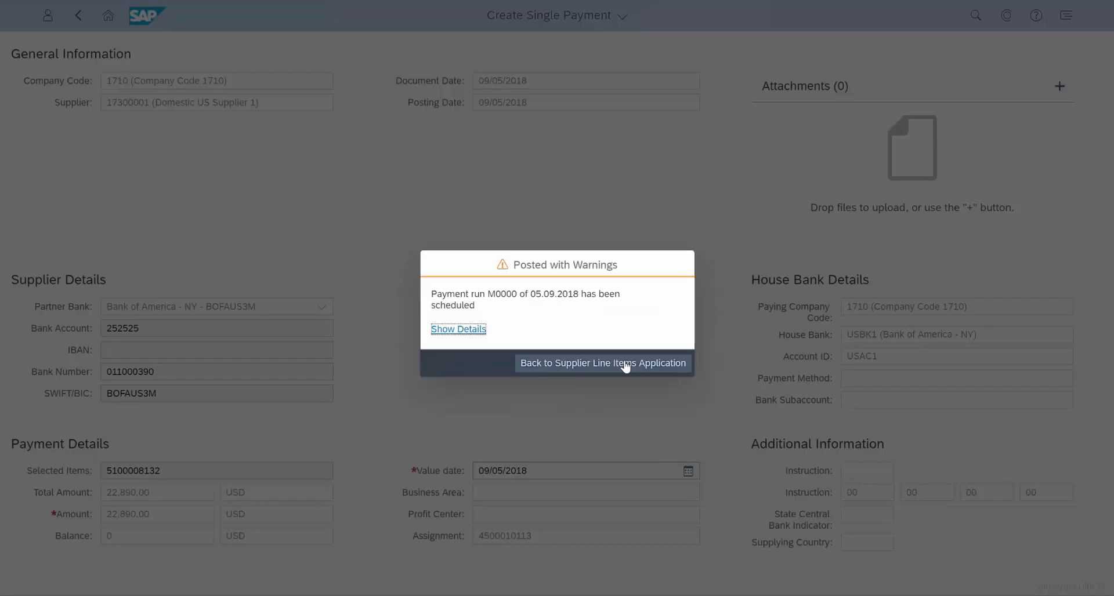
left_click(625, 364)
- List the supplier's cleared items and review the journal entry line item details of the first listed 07/26/2018 invoice
left_click(567, 110)
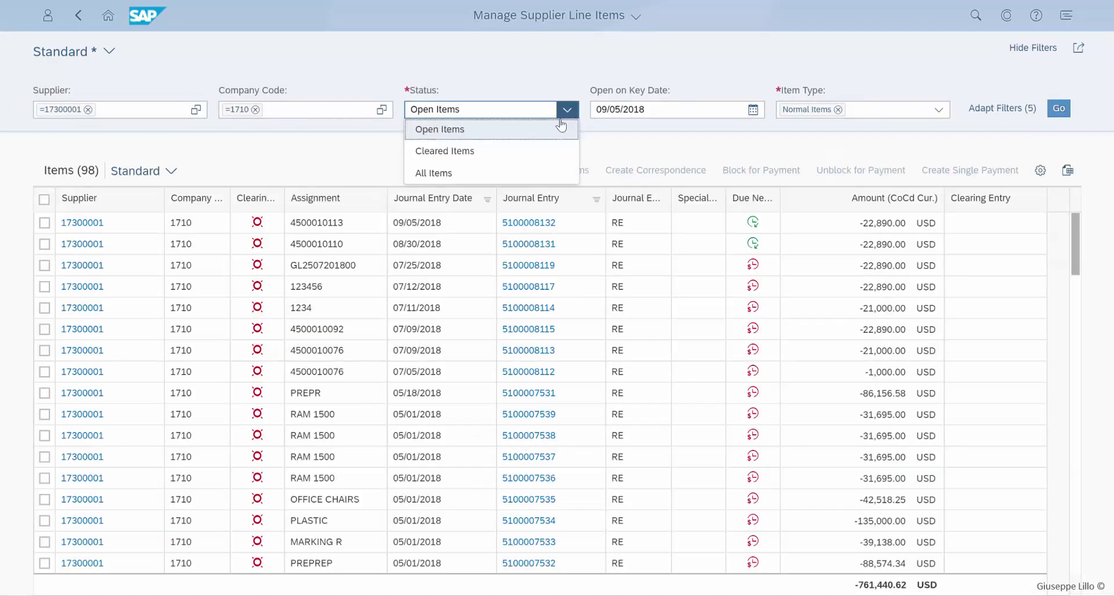
left_click(505, 152)
left_click(1059, 110)
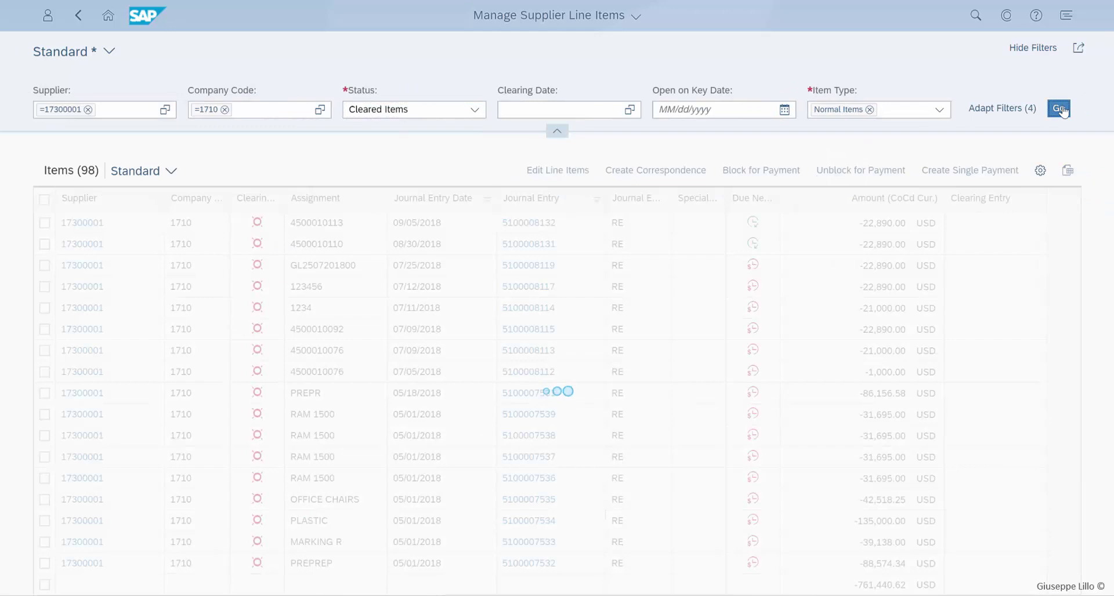
left_click(959, 224)
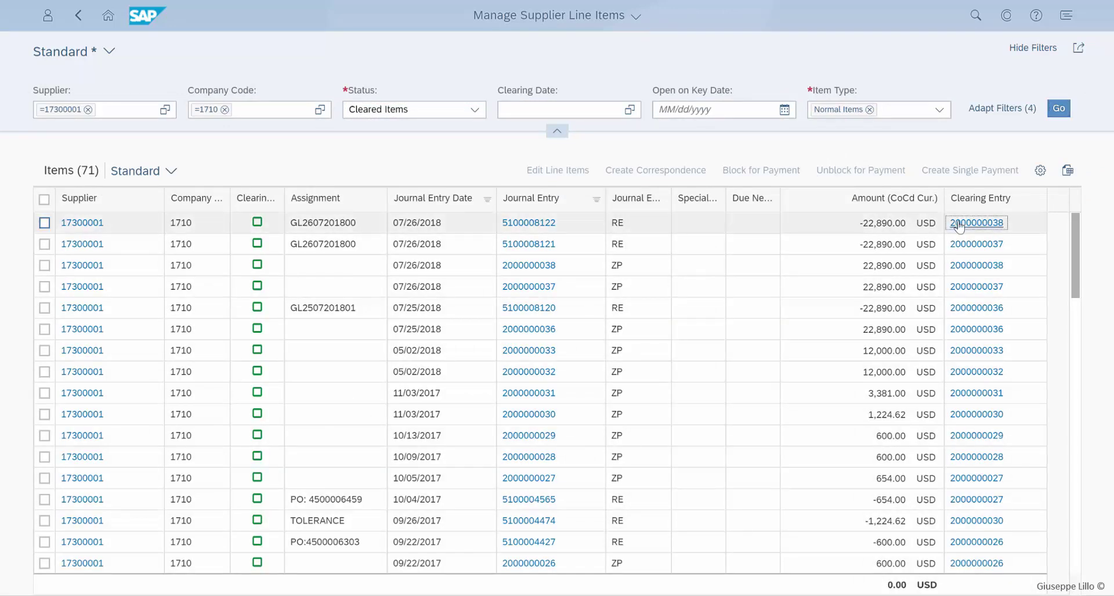
left_click(769, 254)
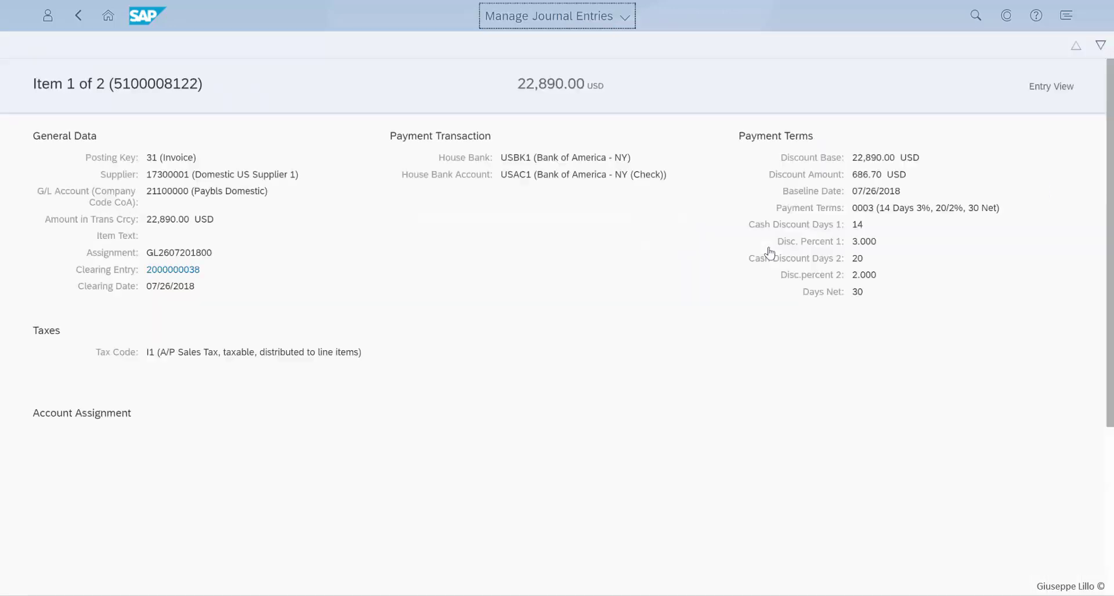
scroll(715, 330, "down", 2)
scroll(716, 331, "up", 2)
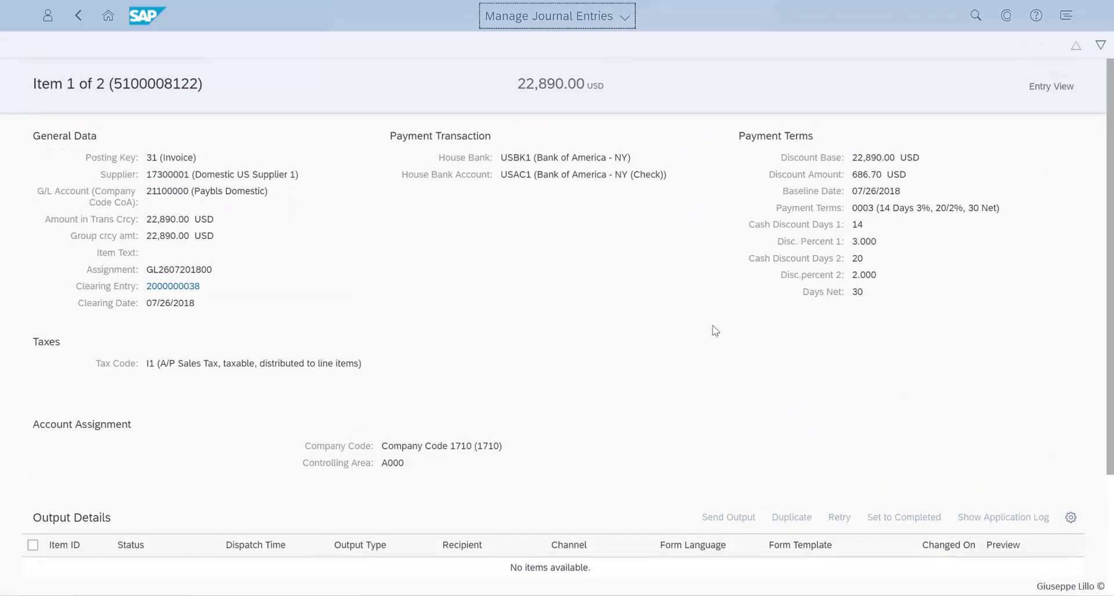